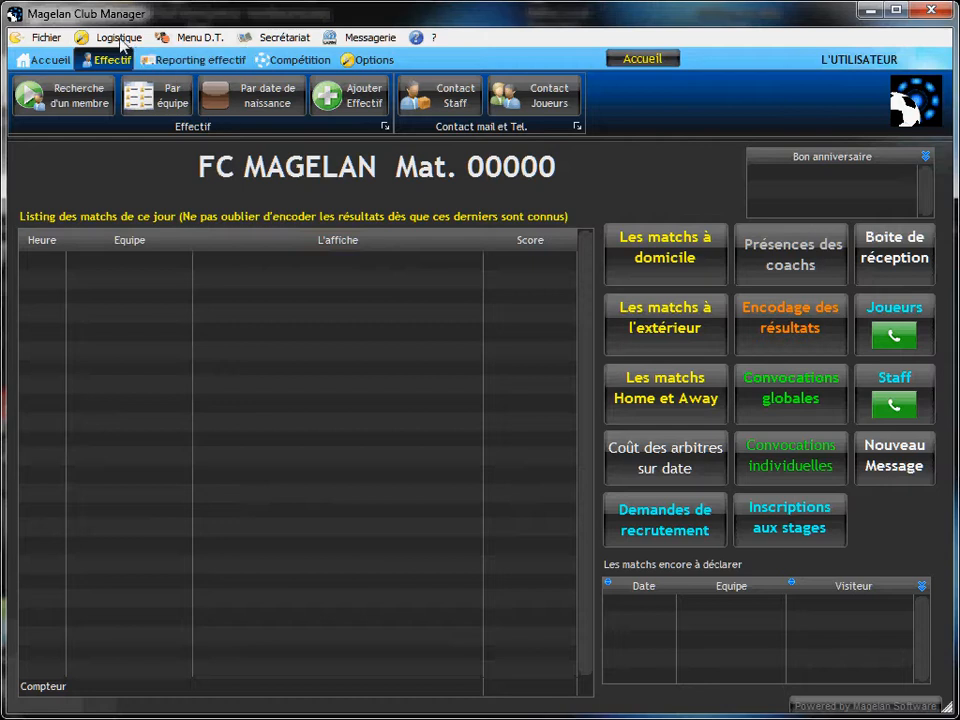
click(117, 38)
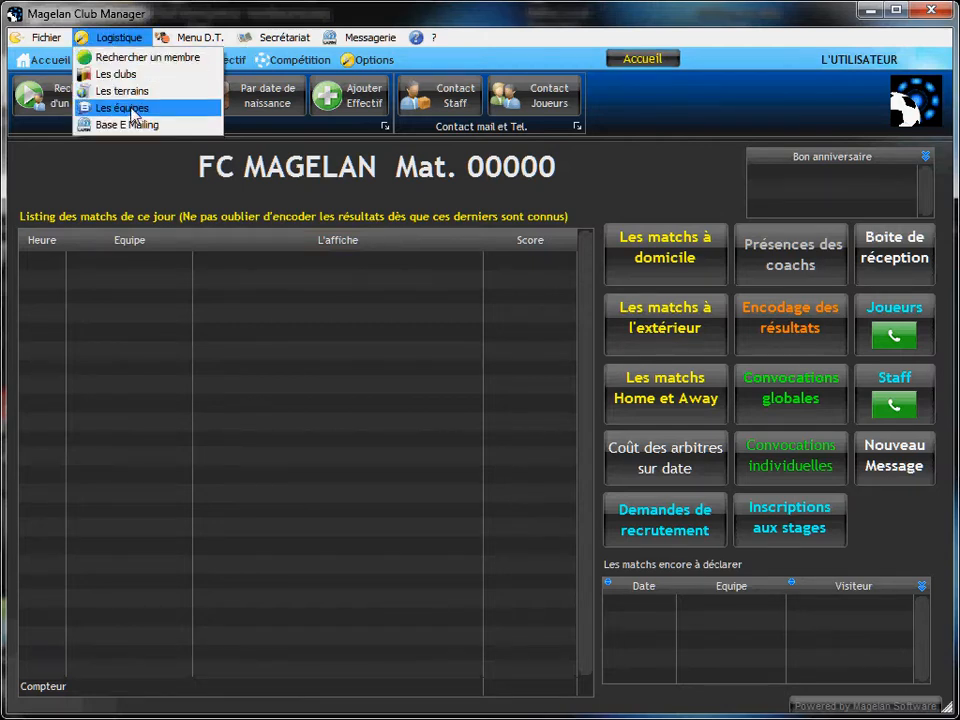
click(121, 108)
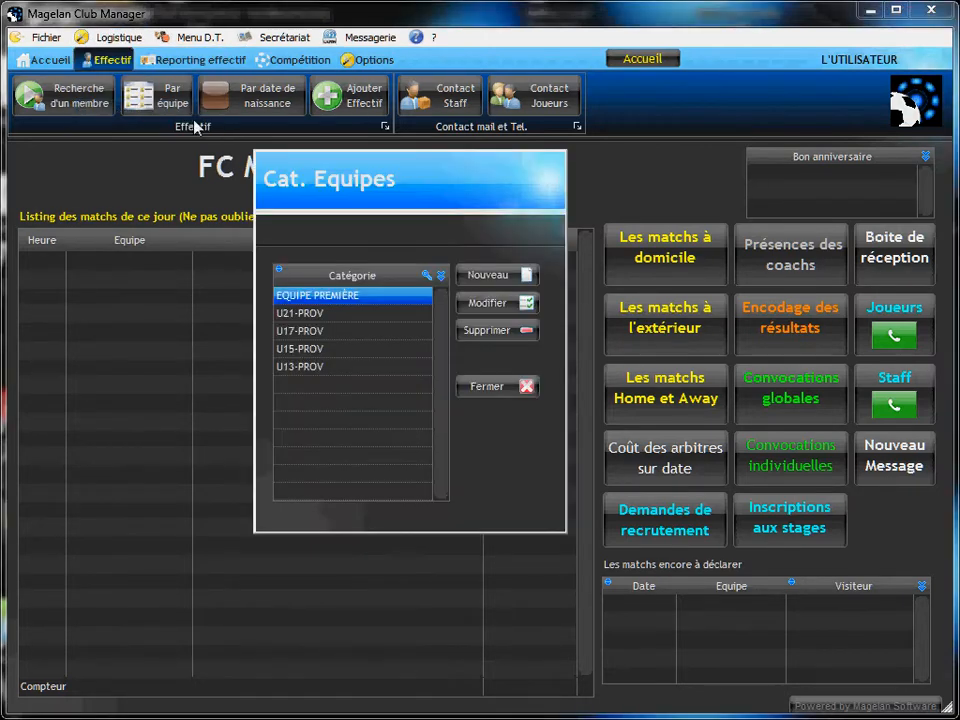
click(309, 367)
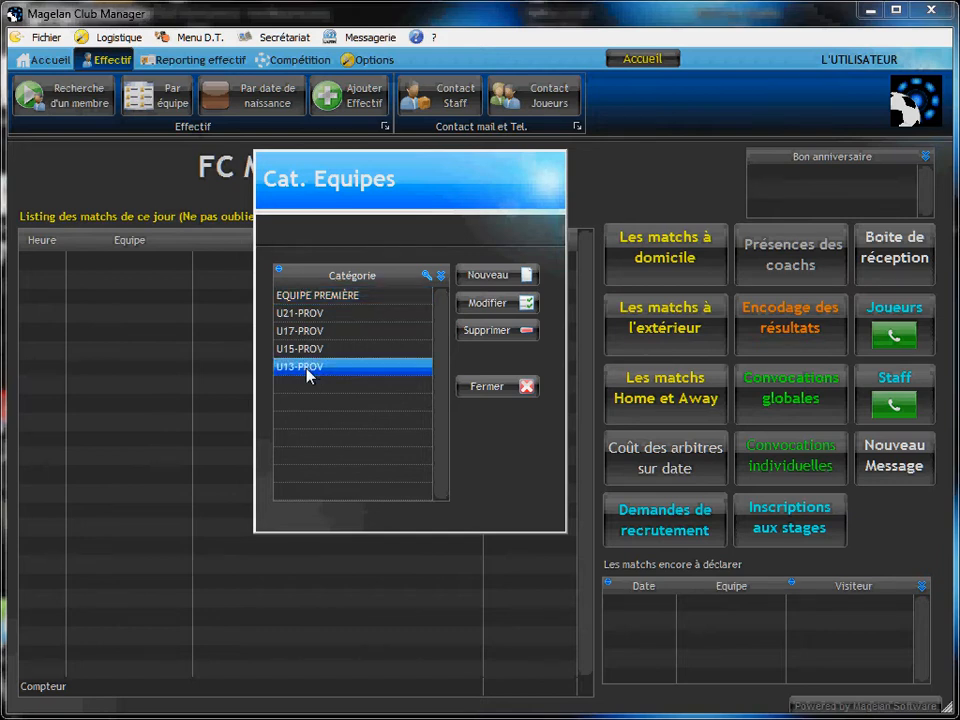
click(484, 304)
drag(267, 87, 227, 102)
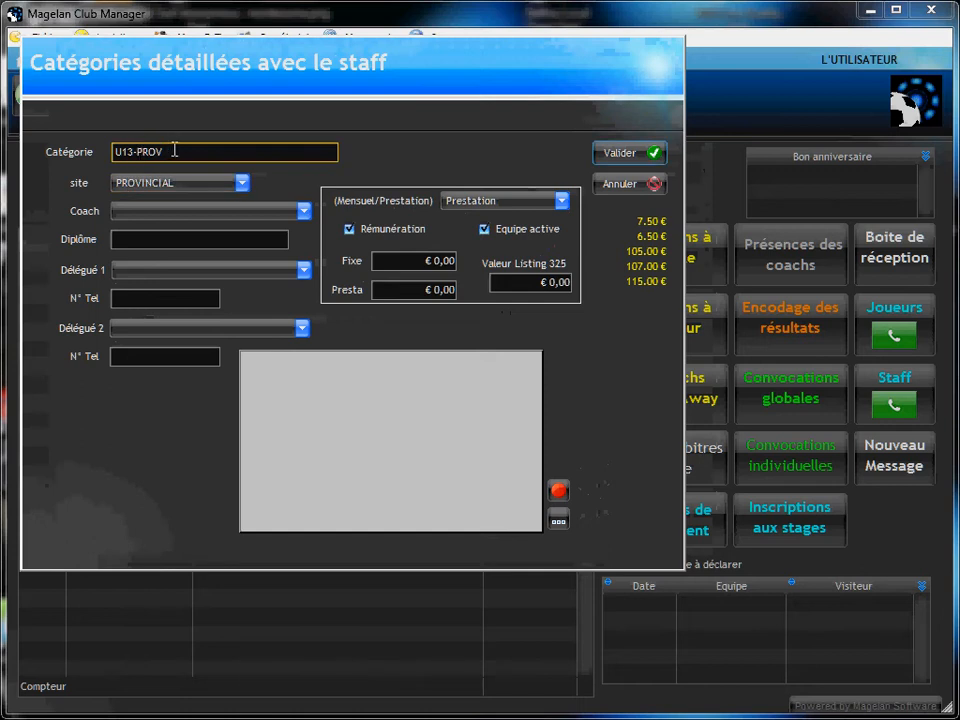
double_click(174, 152)
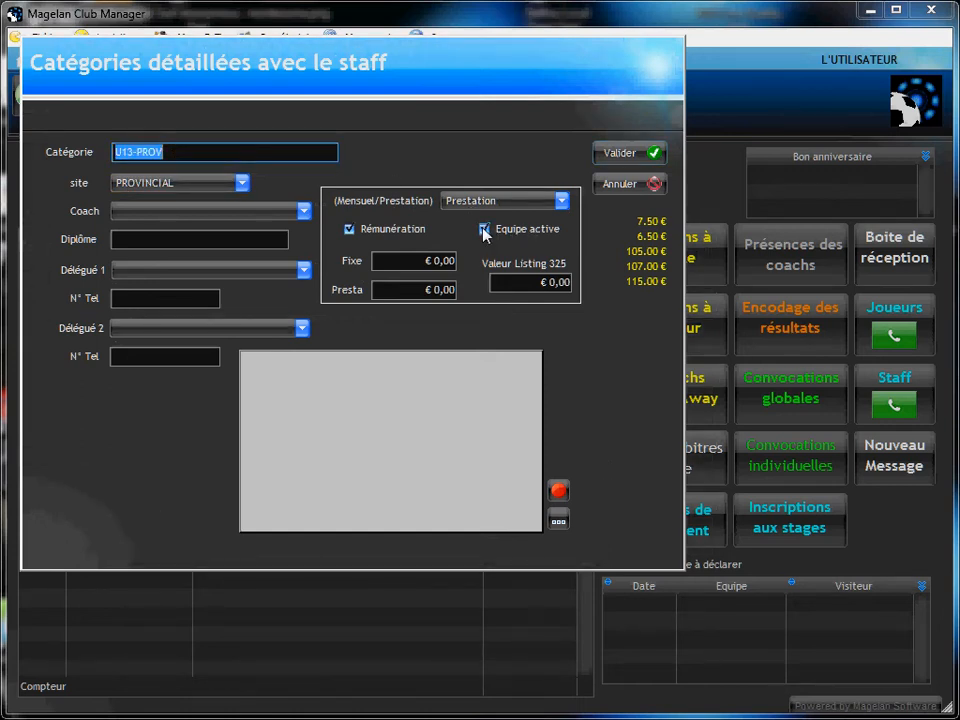
click(167, 212)
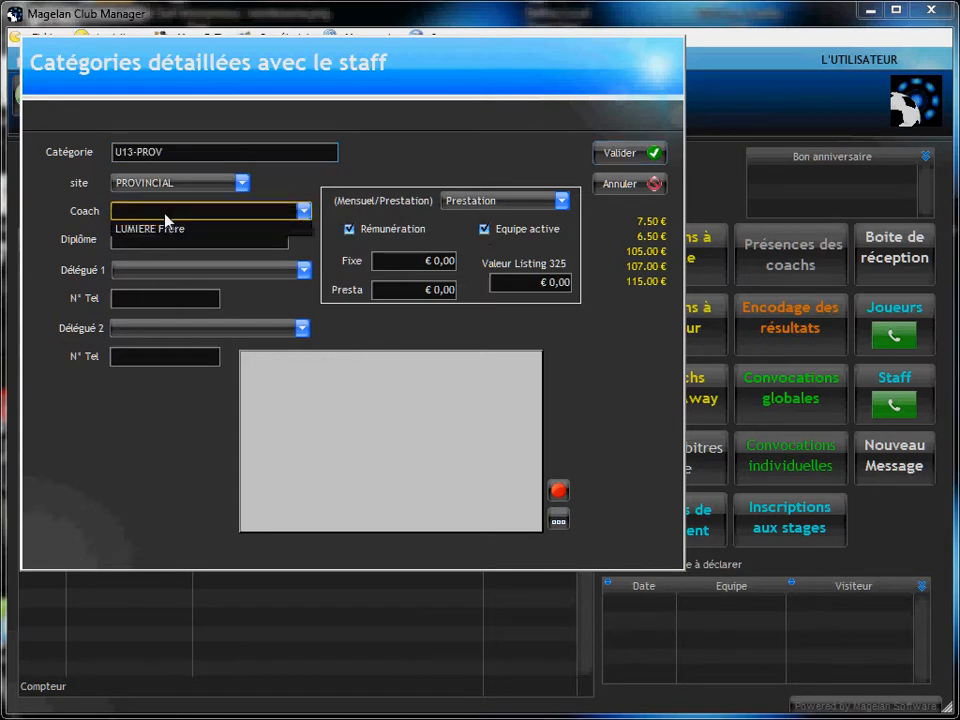
click(184, 231)
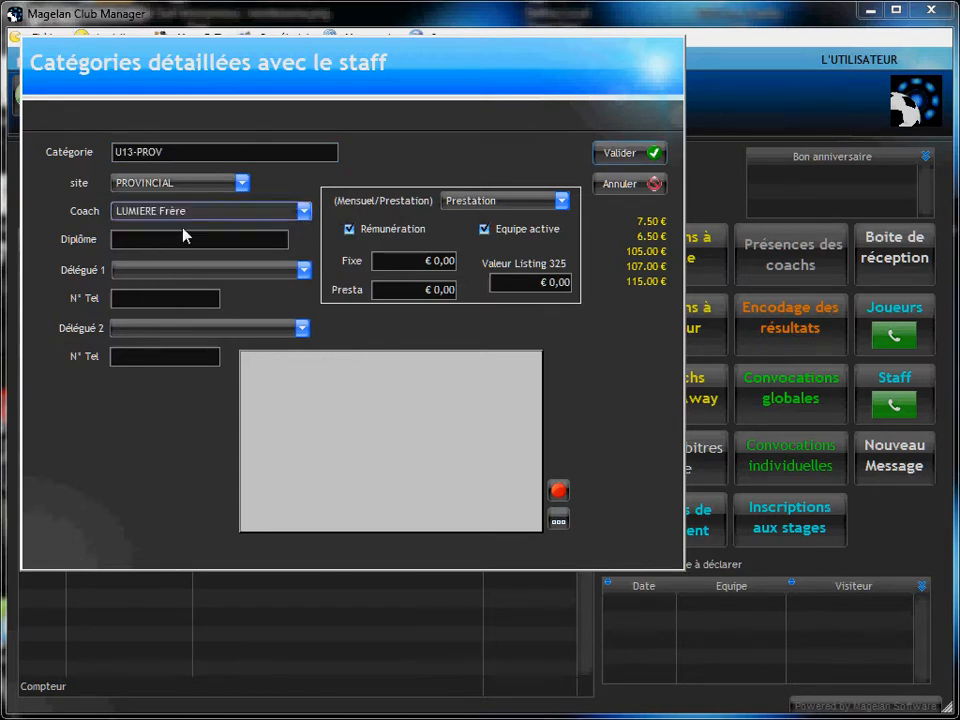
click(304, 270)
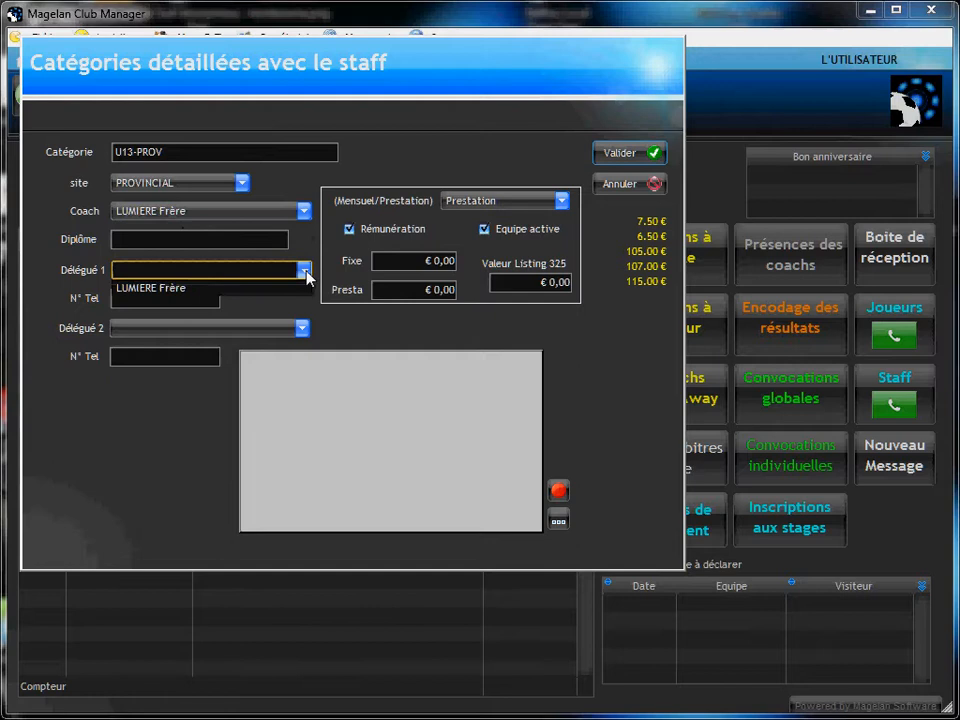
click(276, 269)
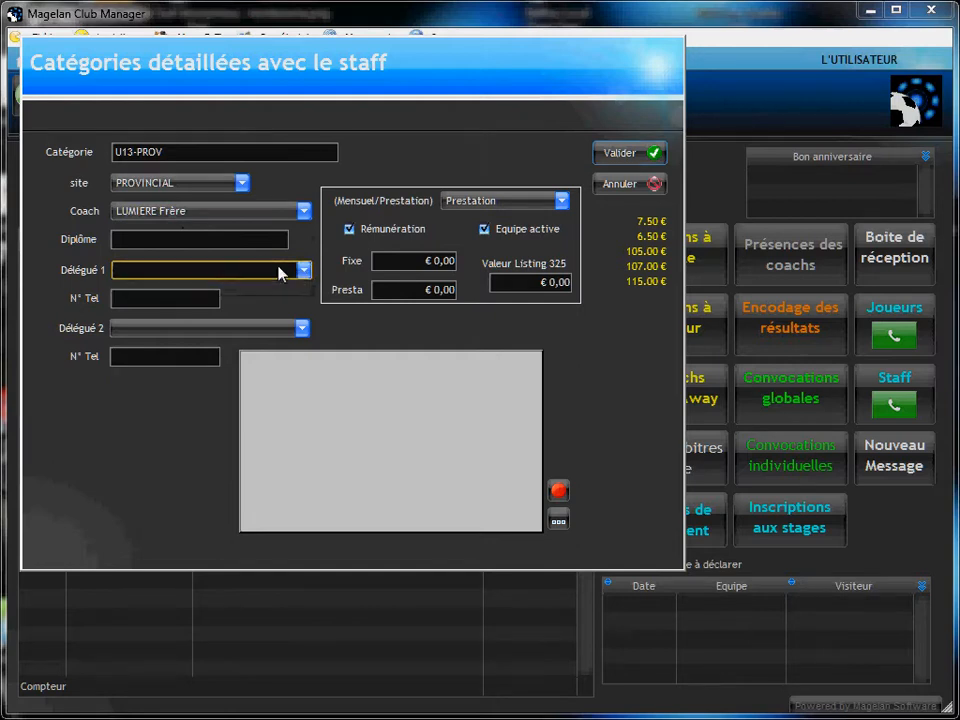
click(612, 186)
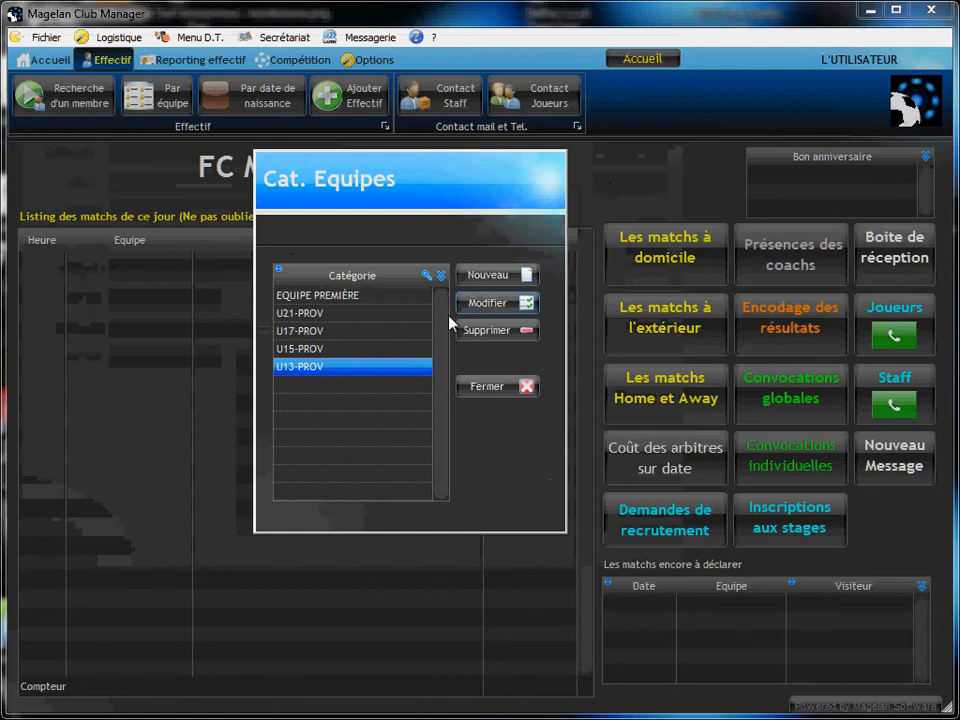
click(500, 390)
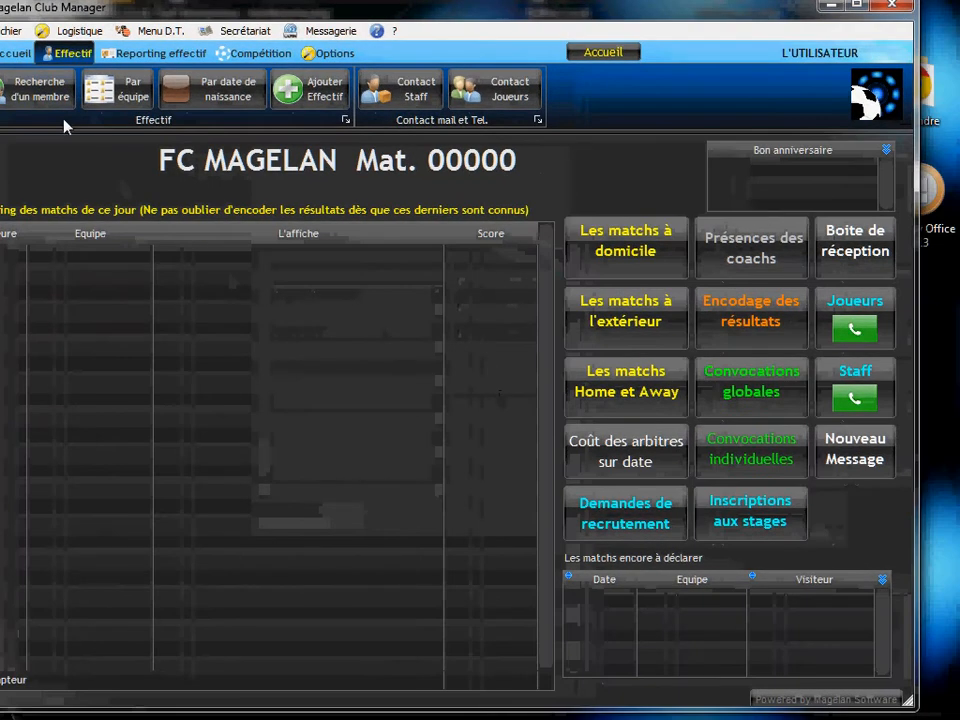
- List all club members, set the member type of the U13-PROV delegate with STAFF registration to STAFF, and save the record
click(86, 92)
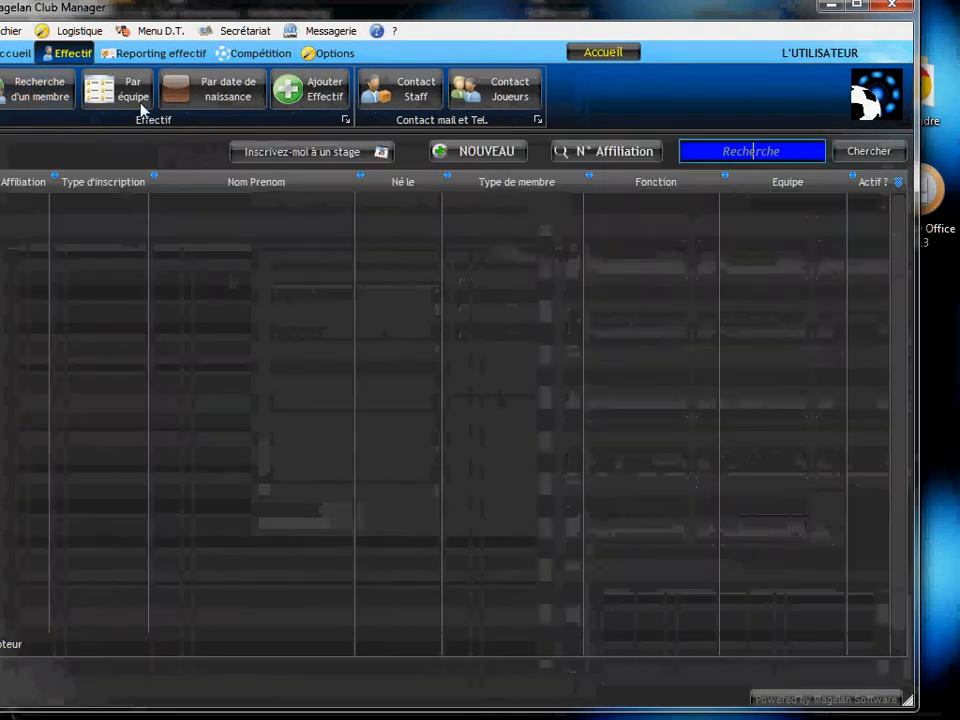
click(866, 152)
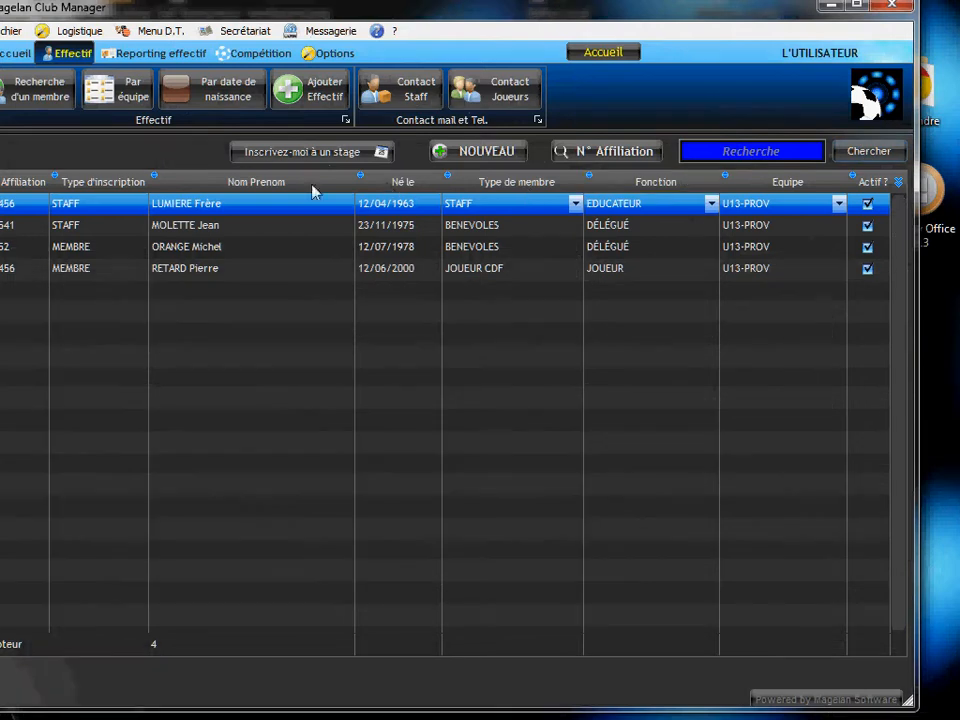
click(77, 233)
double_click(78, 236)
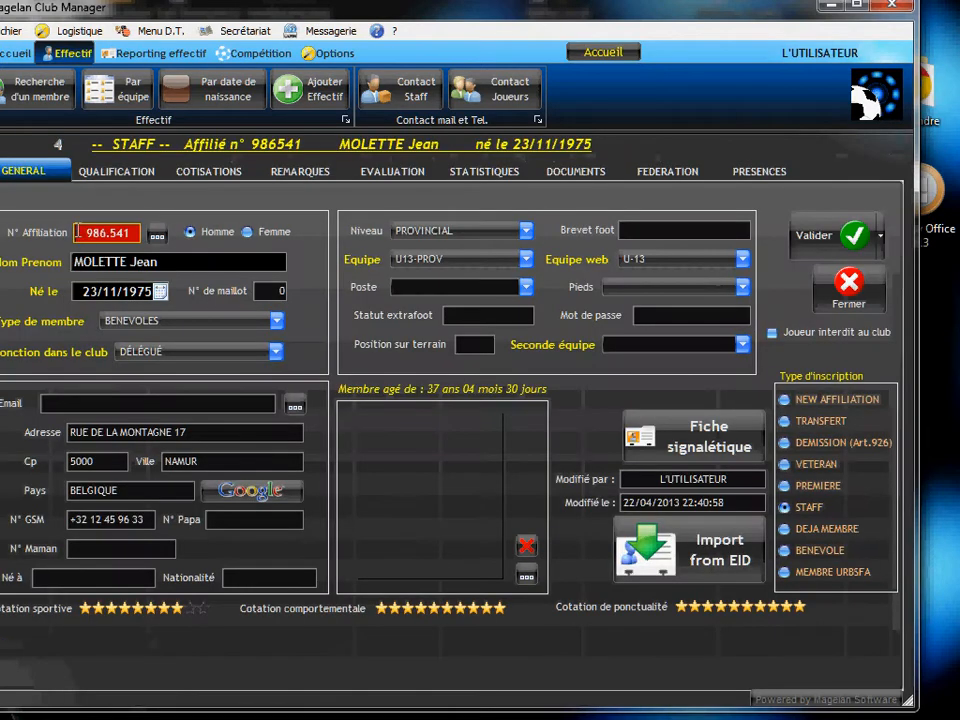
click(188, 321)
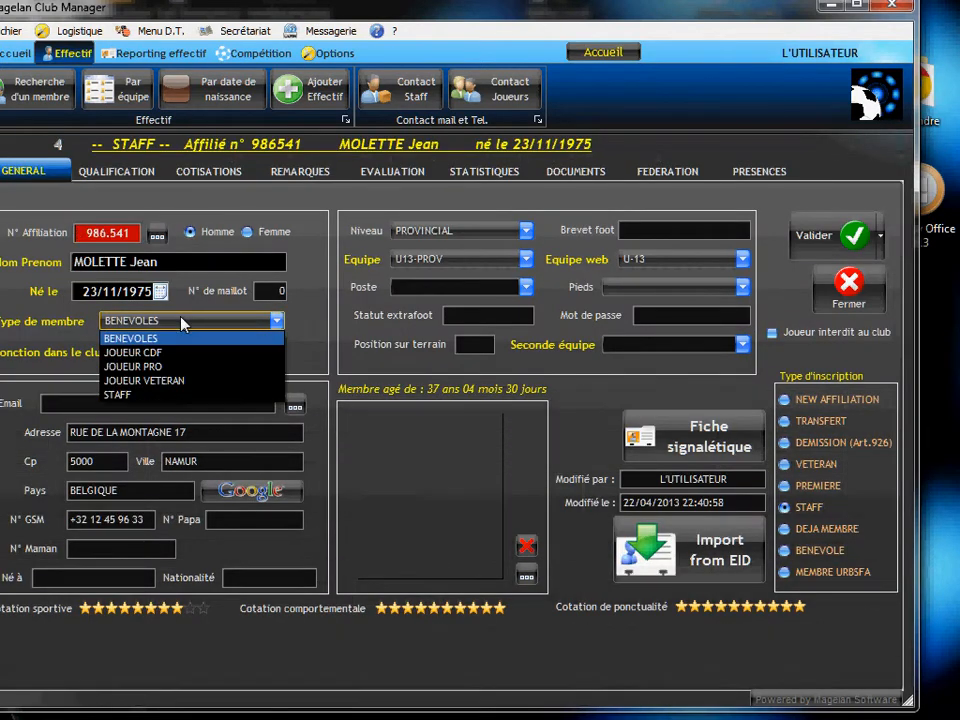
click(119, 396)
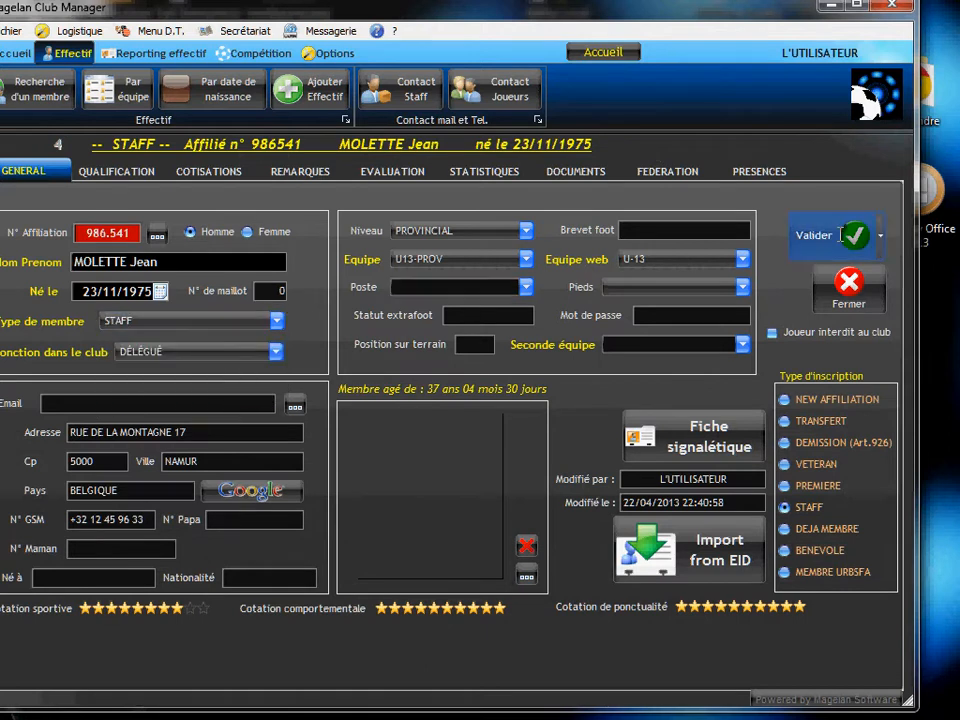
click(691, 389)
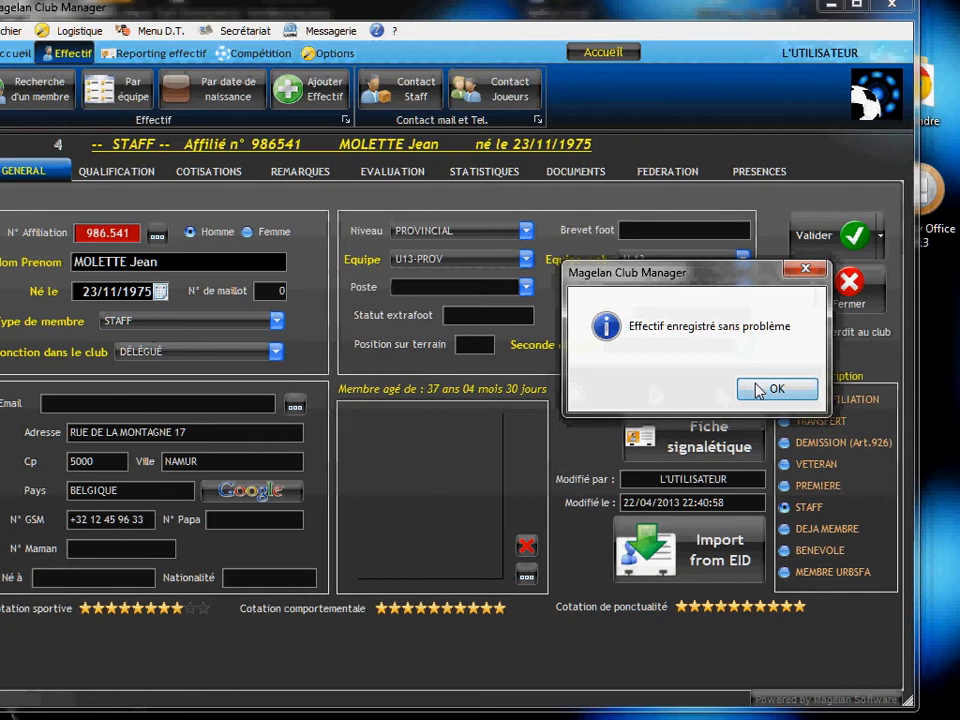
click(766, 389)
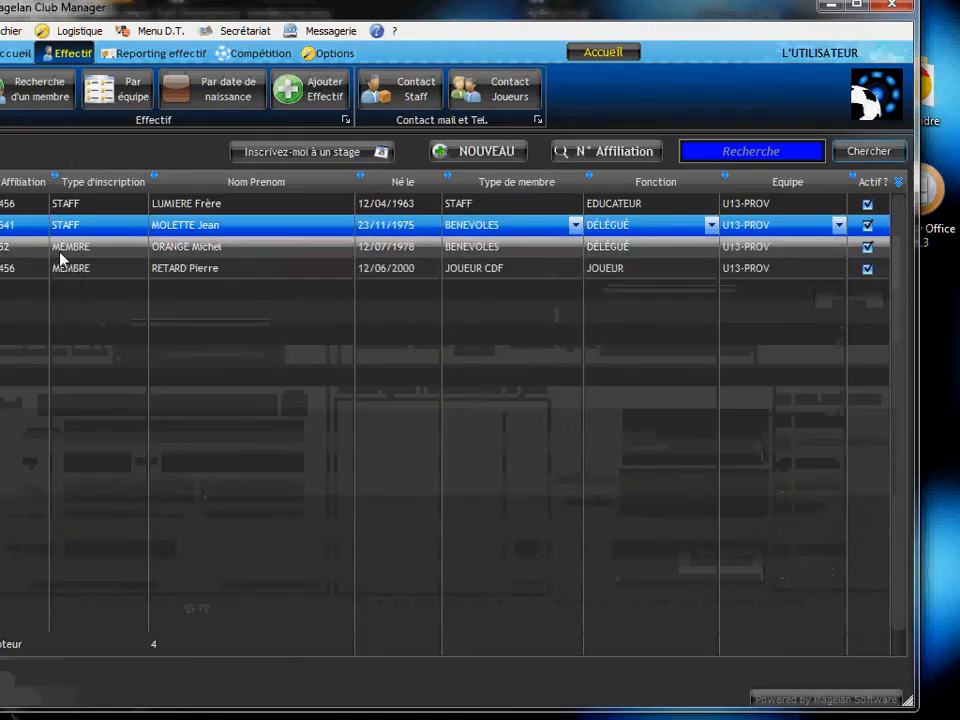
double_click(78, 272)
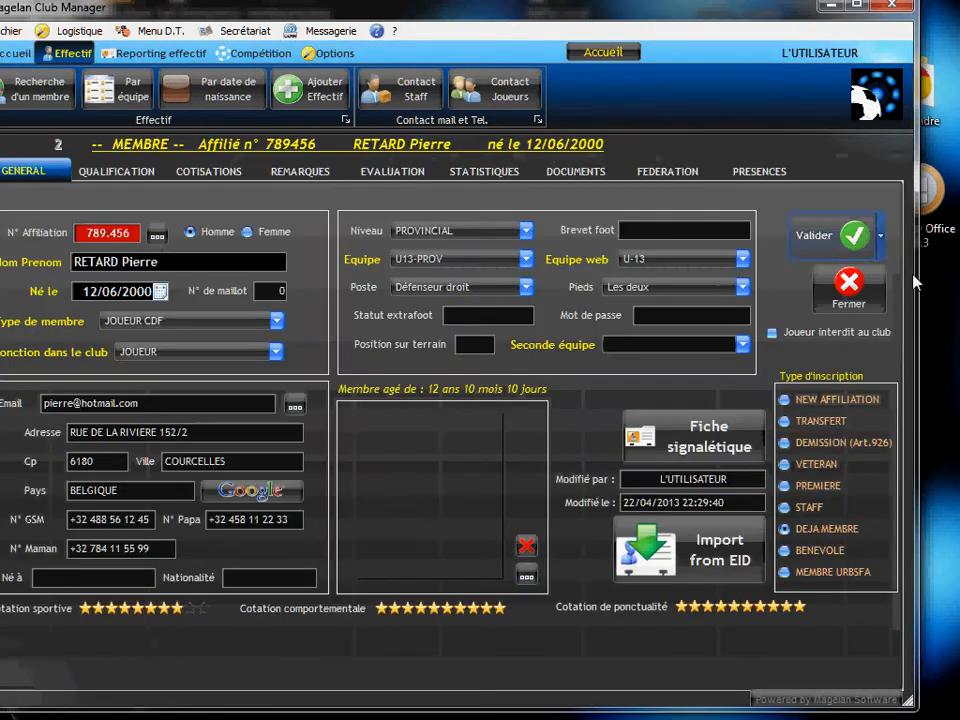
click(849, 287)
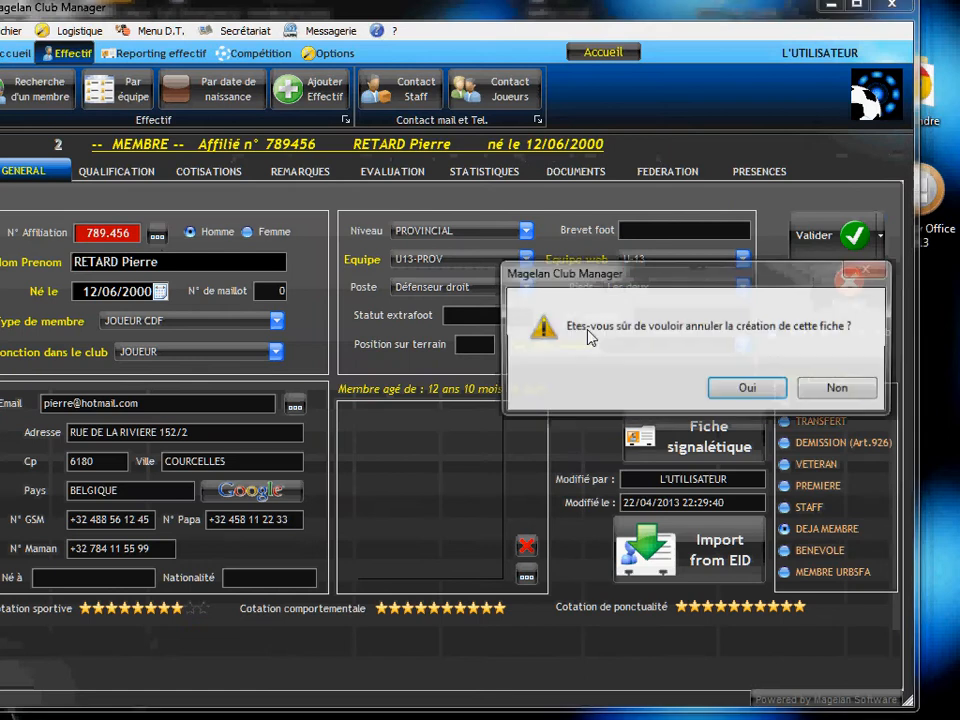
click(746, 390)
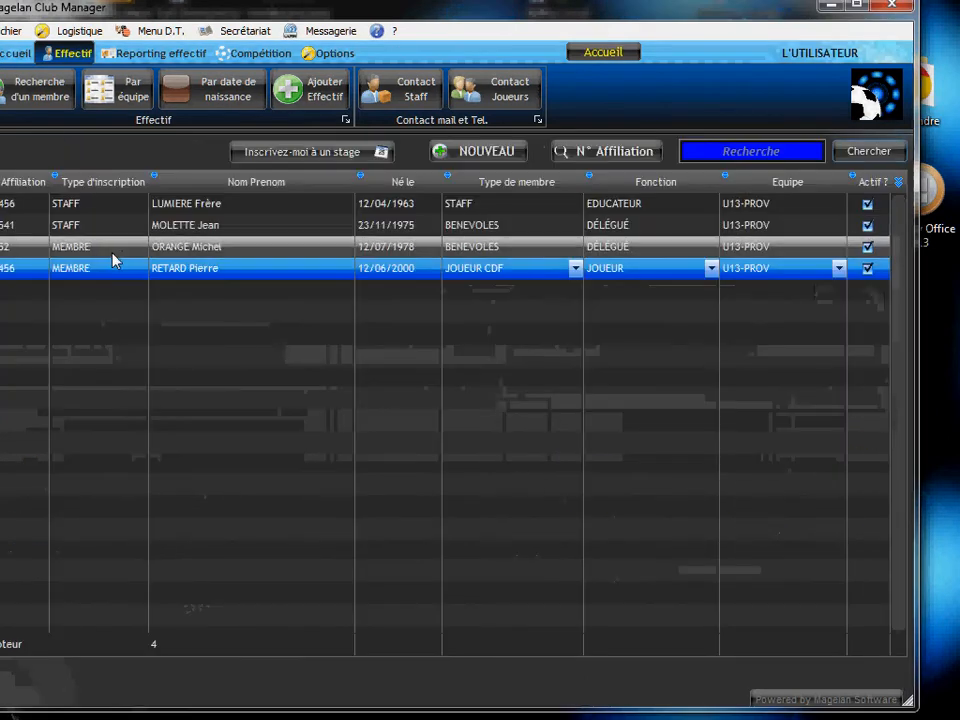
- Set the member type of the other U13-PROV delegate, registered as MEMBRE, to STAFF and save the record
click(103, 250)
double_click(102, 250)
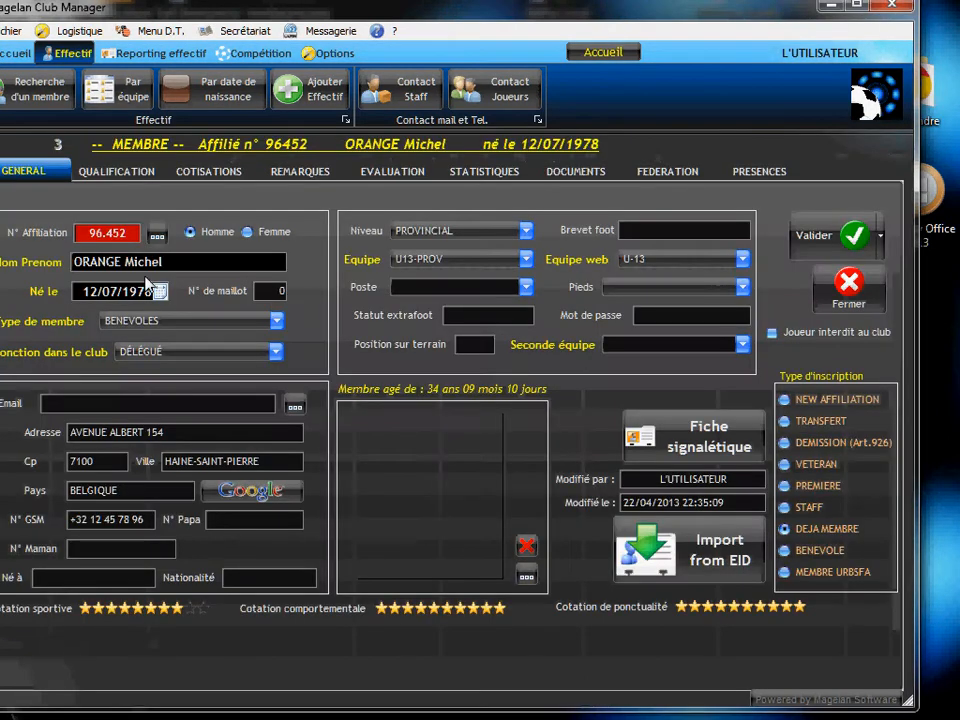
click(131, 323)
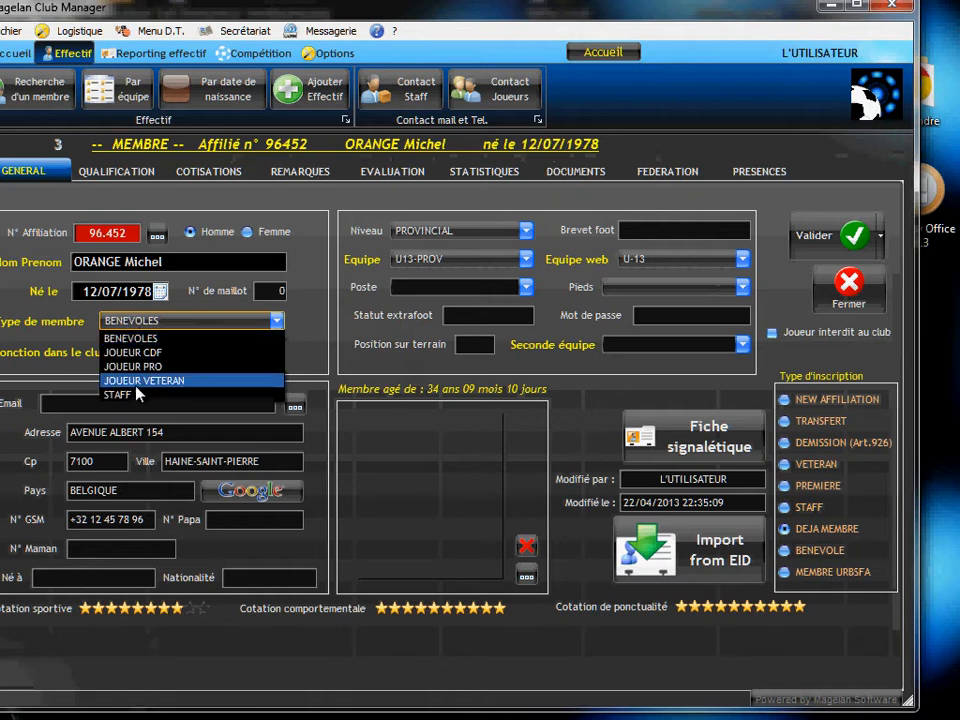
click(105, 380)
click(127, 325)
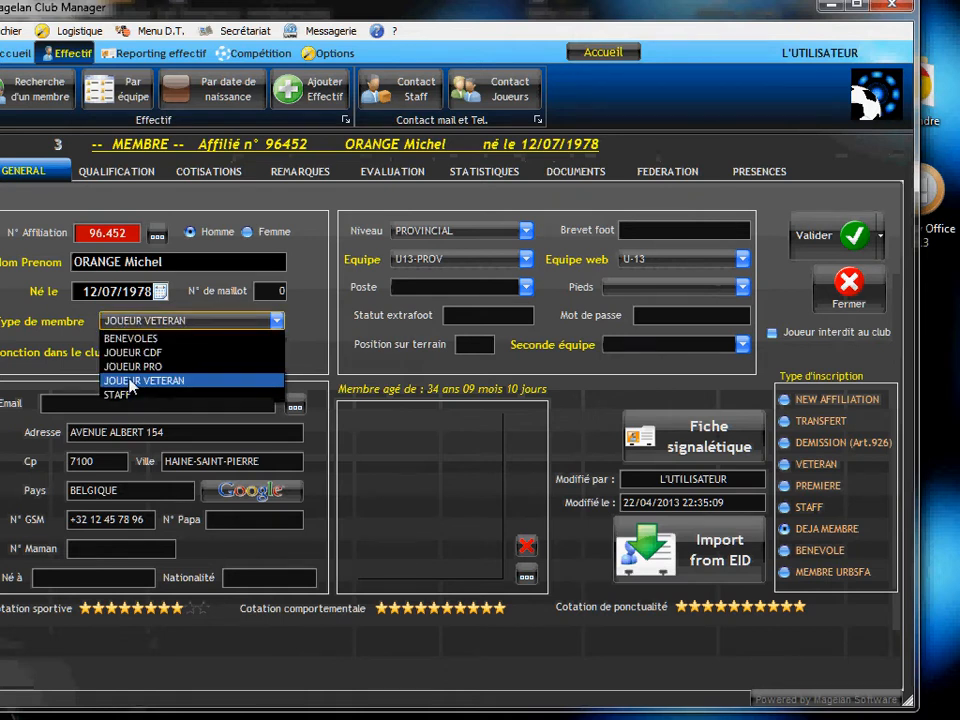
click(122, 393)
click(850, 238)
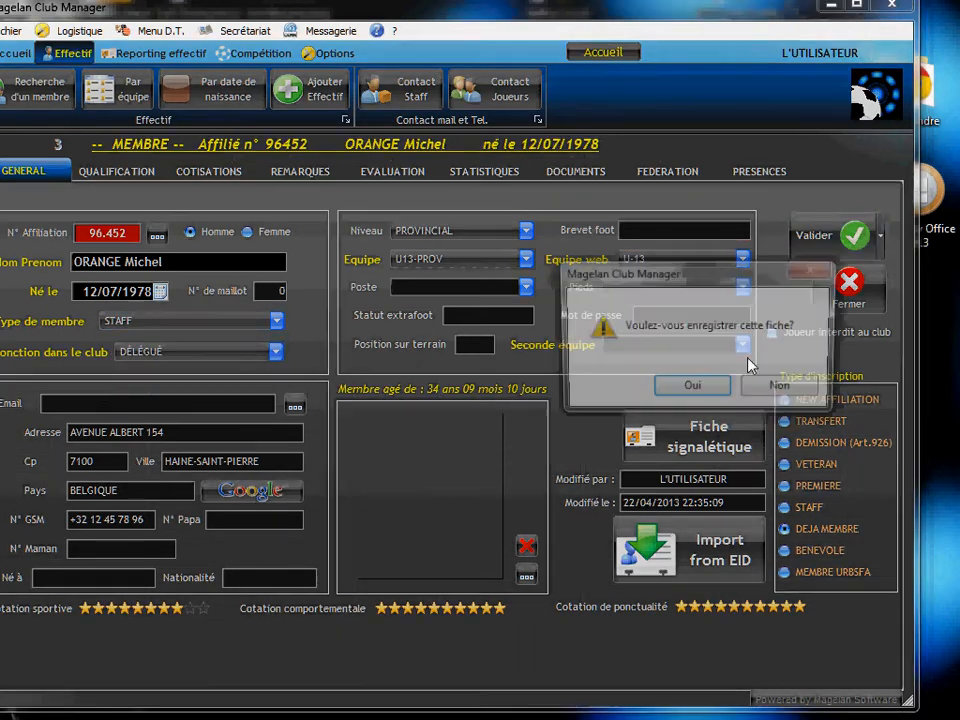
click(686, 388)
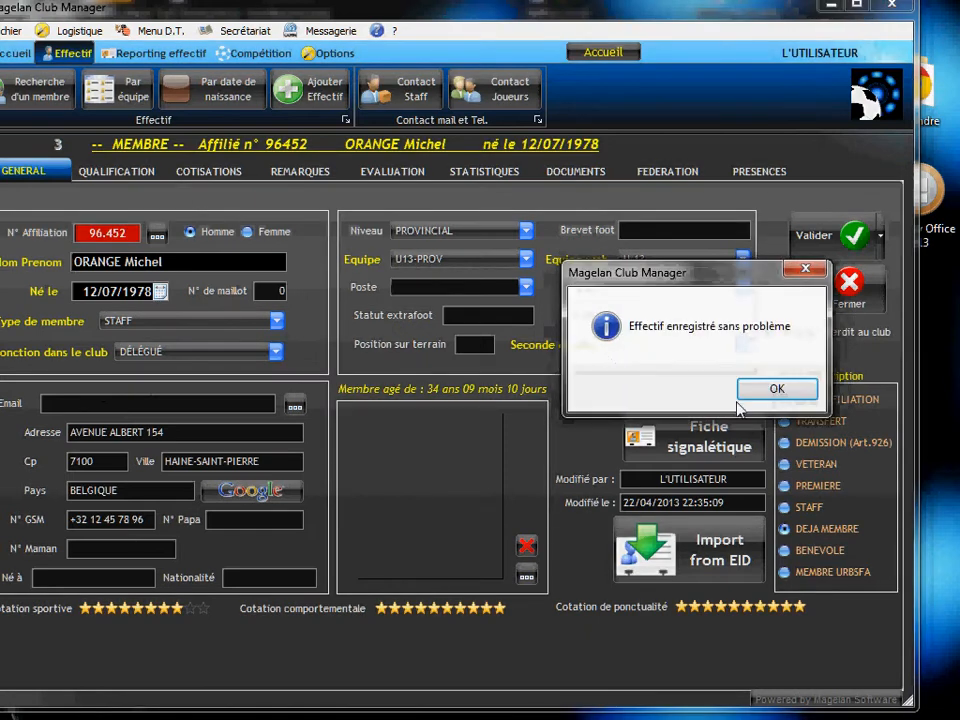
click(771, 389)
- Open the U13-PROV team category for editing and assign the club's educator as its coach
click(68, 30)
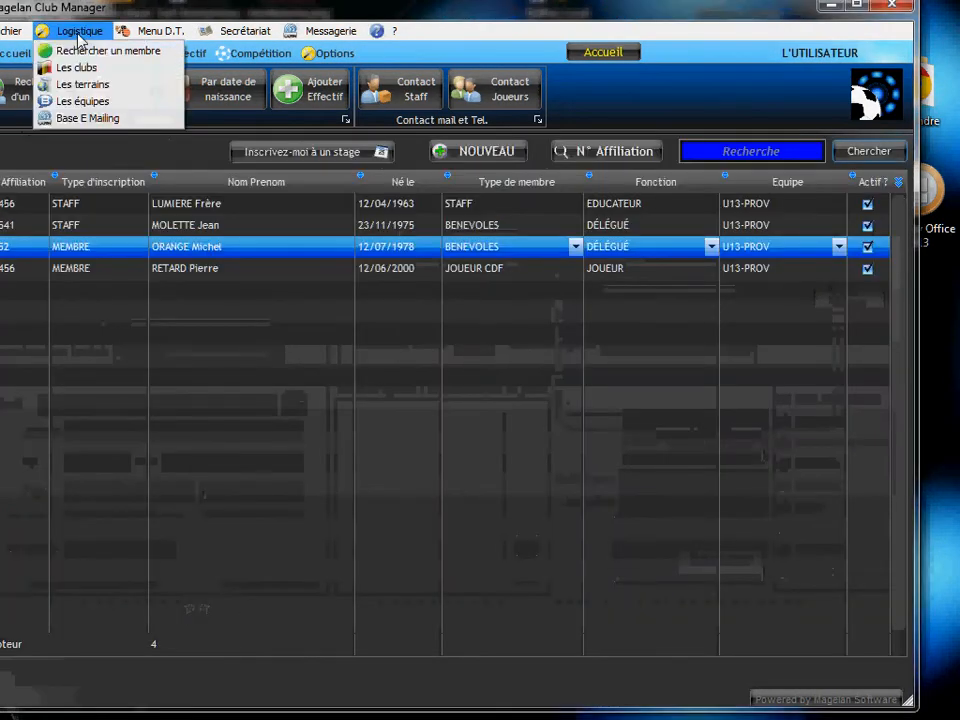
click(91, 108)
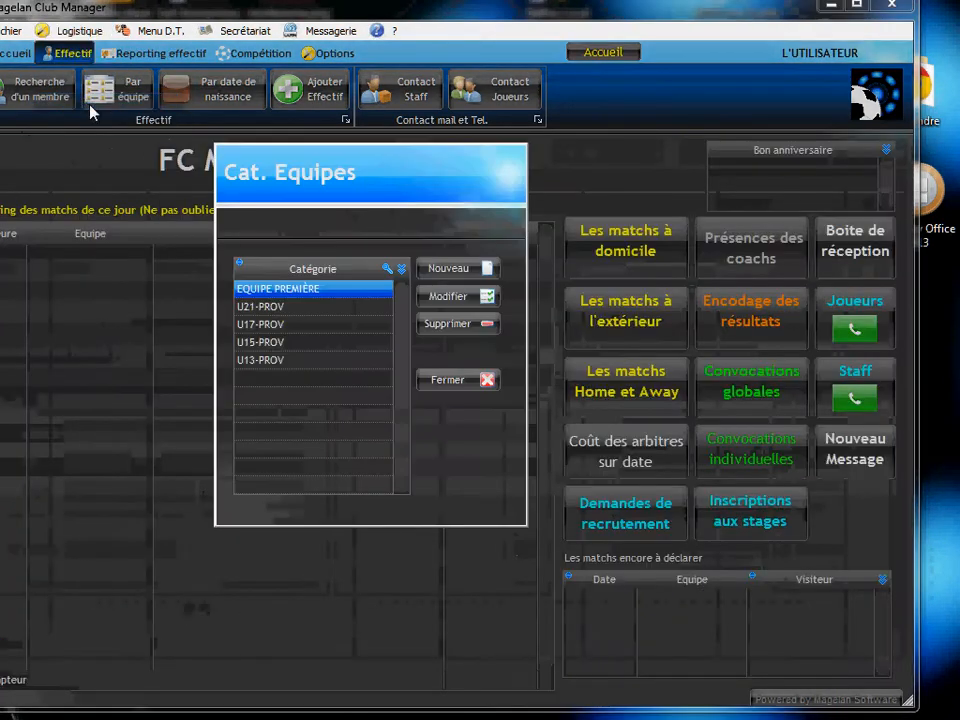
double_click(257, 362)
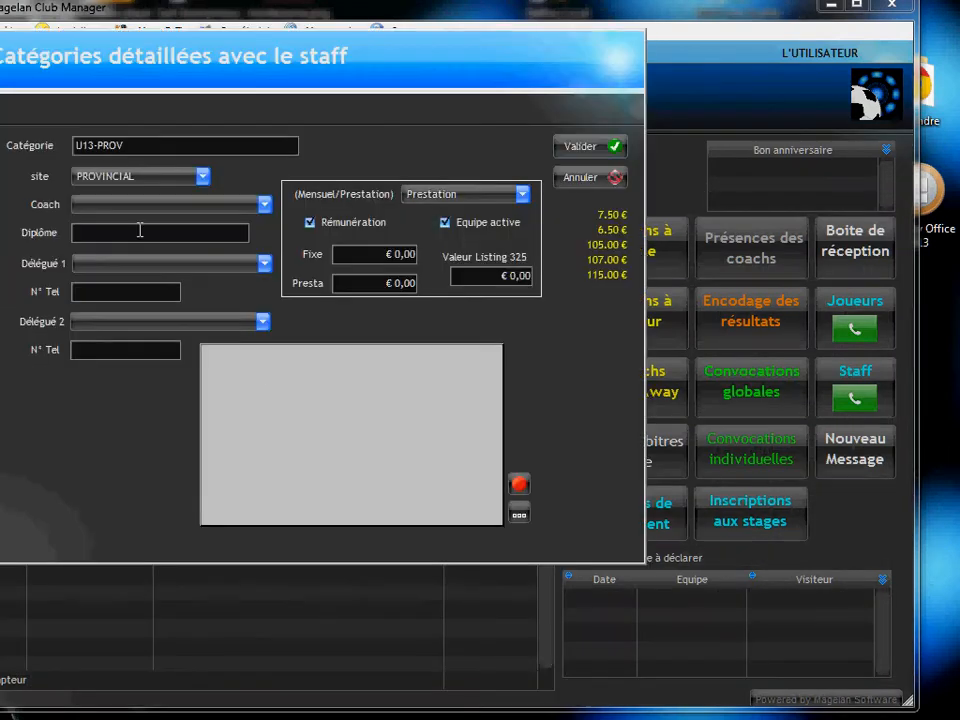
click(110, 205)
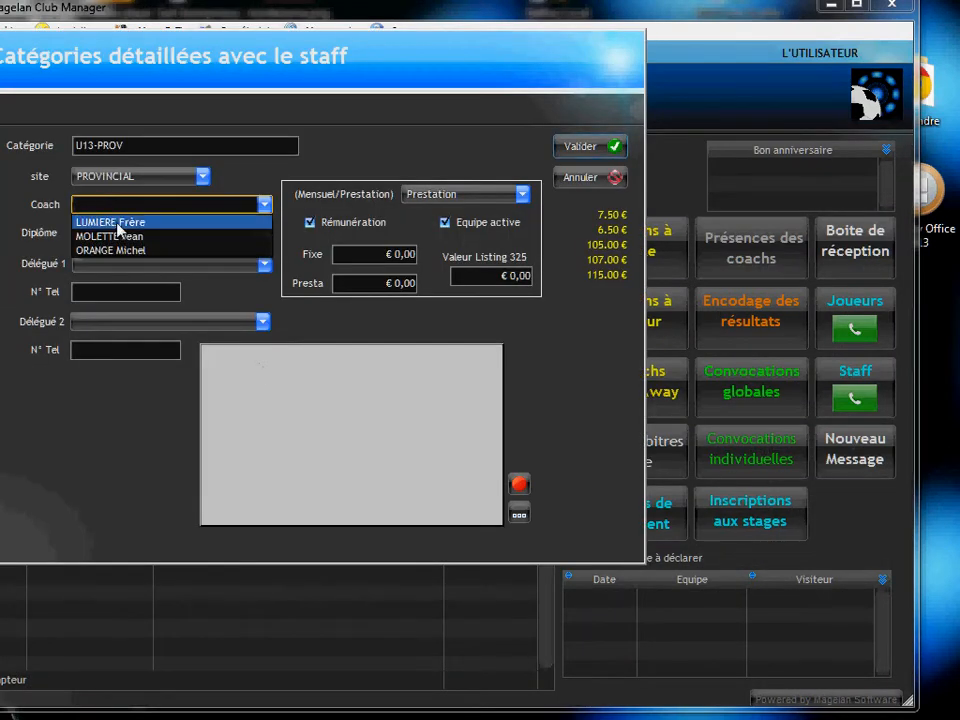
click(117, 222)
- Assign the STAFF-registered delegate as Délégué 1 and the MEMBRE-registered delegate as Délégué 2 of U13-PROV, and save the category
click(150, 264)
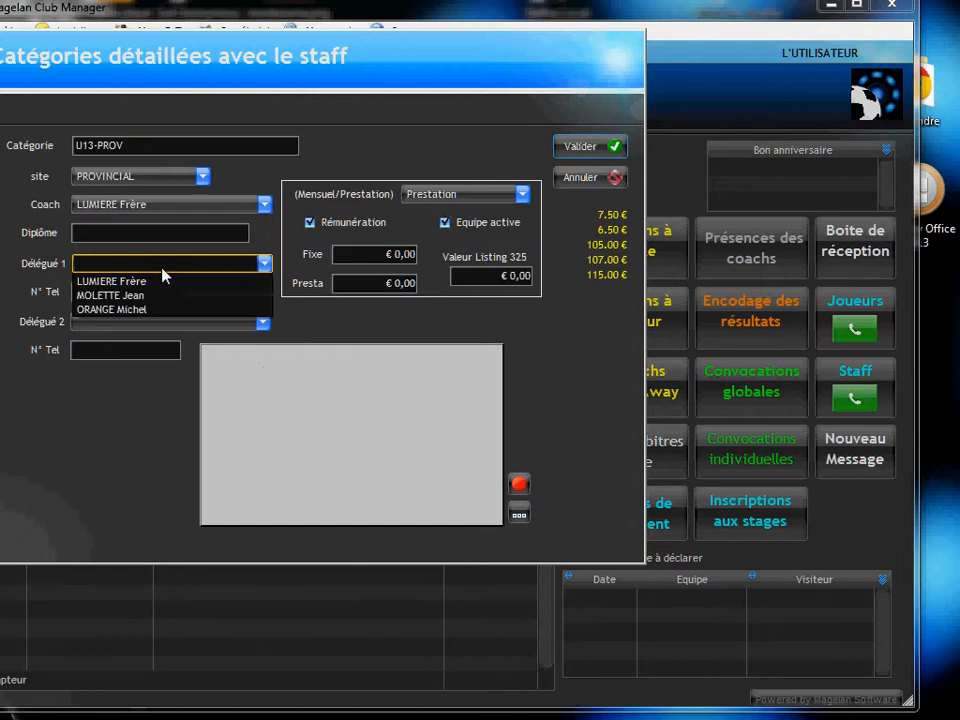
click(90, 297)
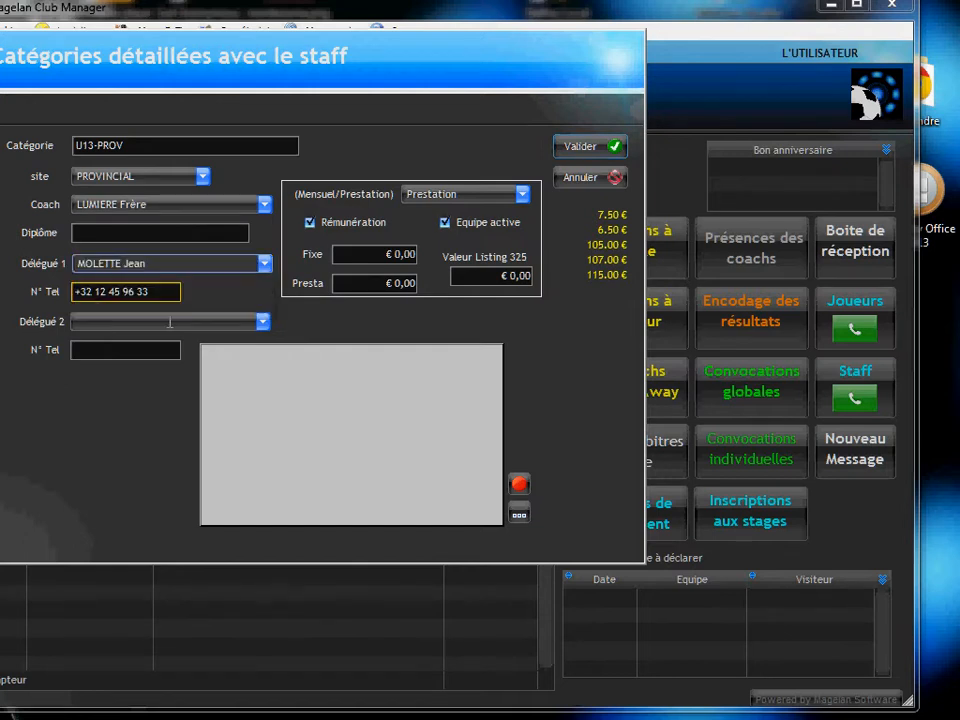
click(189, 322)
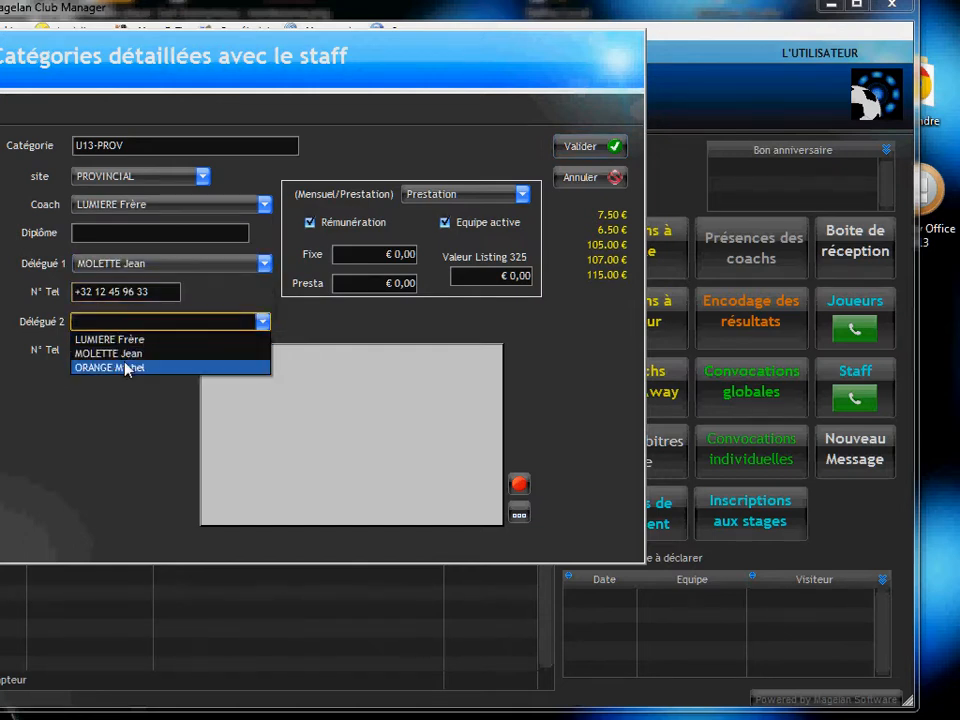
click(125, 367)
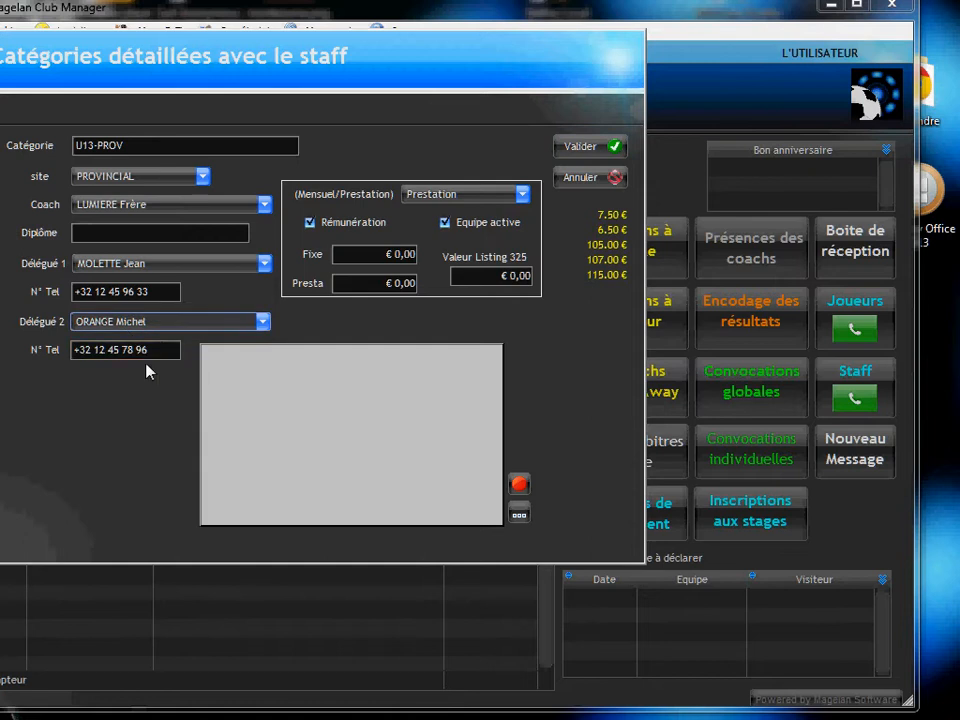
click(120, 291)
click(583, 150)
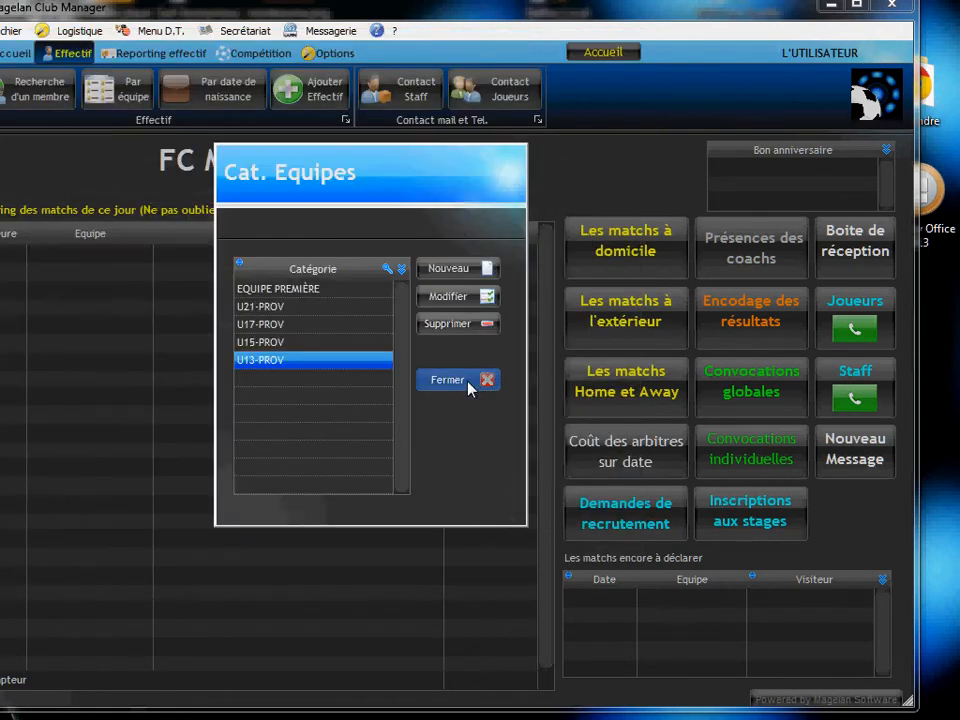
- Close the team categories and create a match sheet from the matches-by-team table with category U13-PROV
click(468, 381)
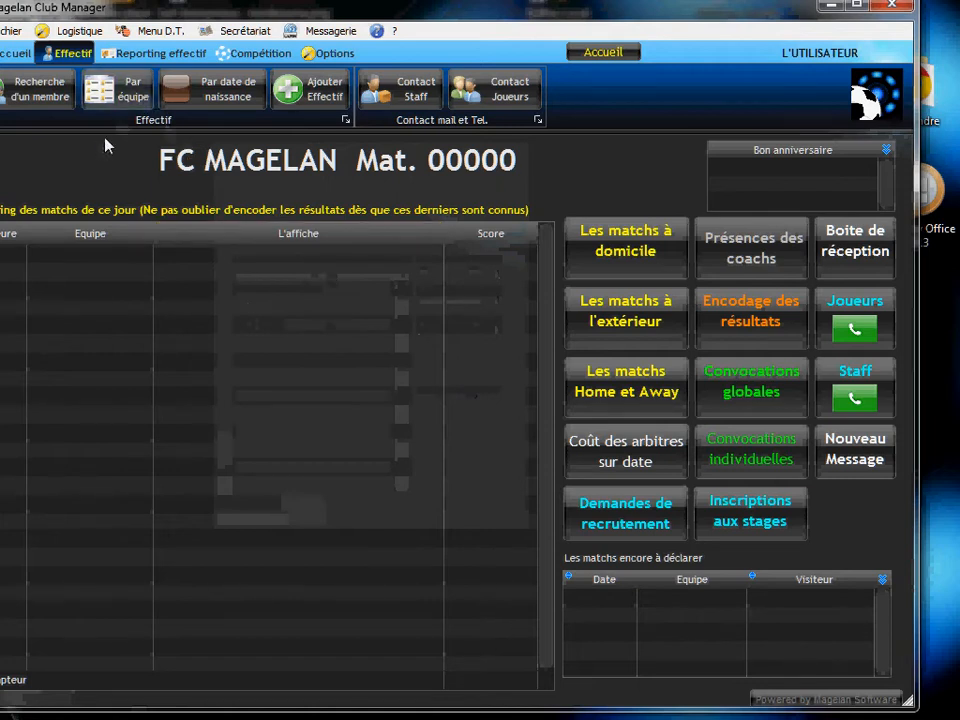
click(229, 58)
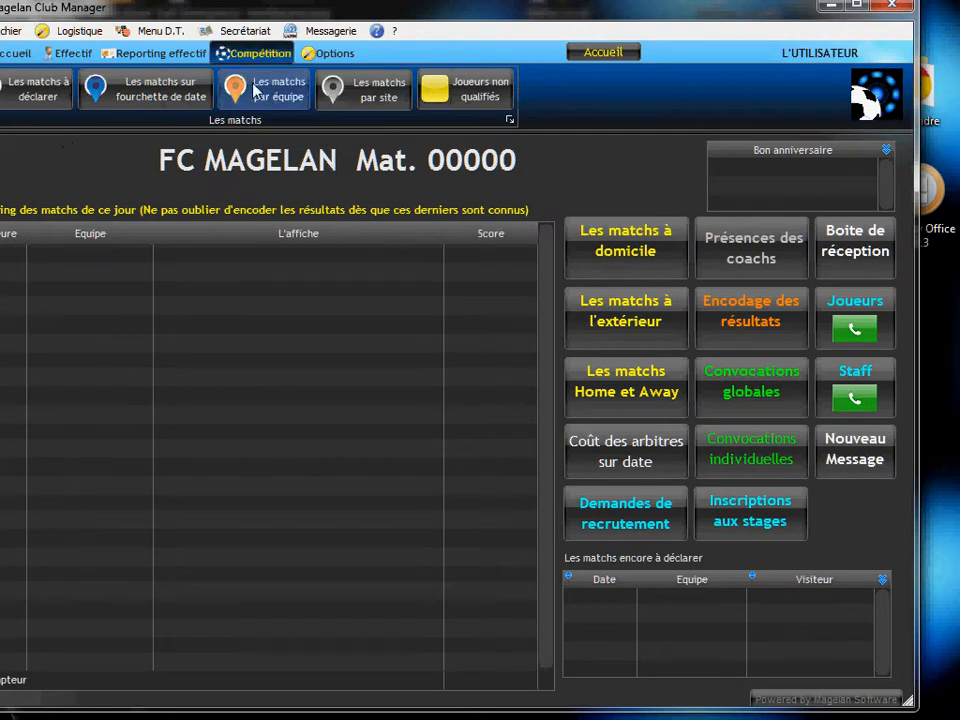
click(256, 90)
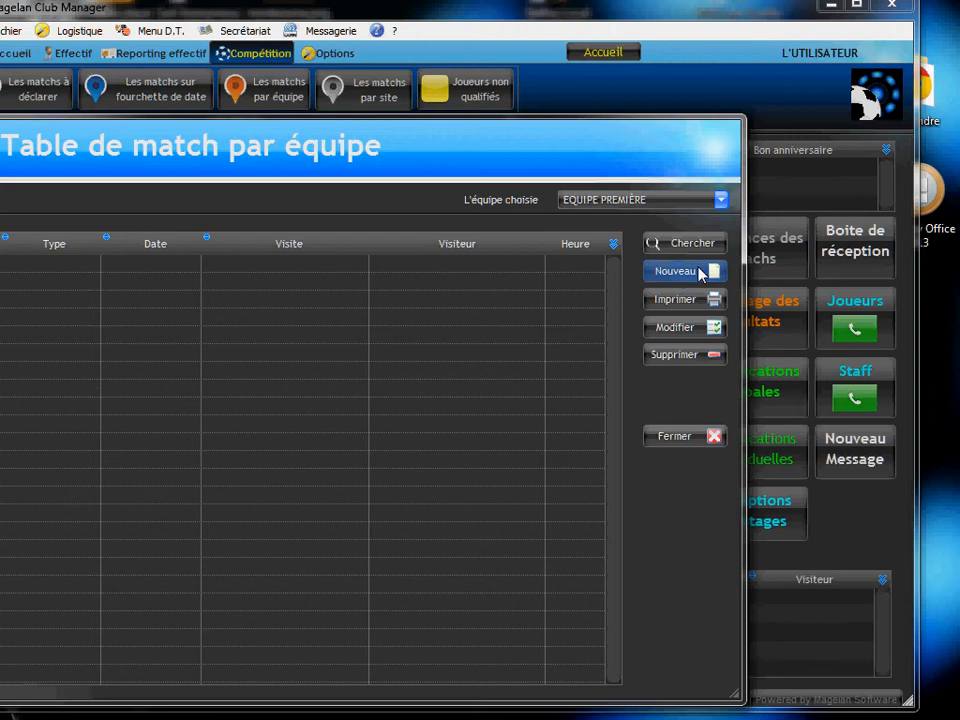
click(678, 272)
drag(545, 222, 334, 166)
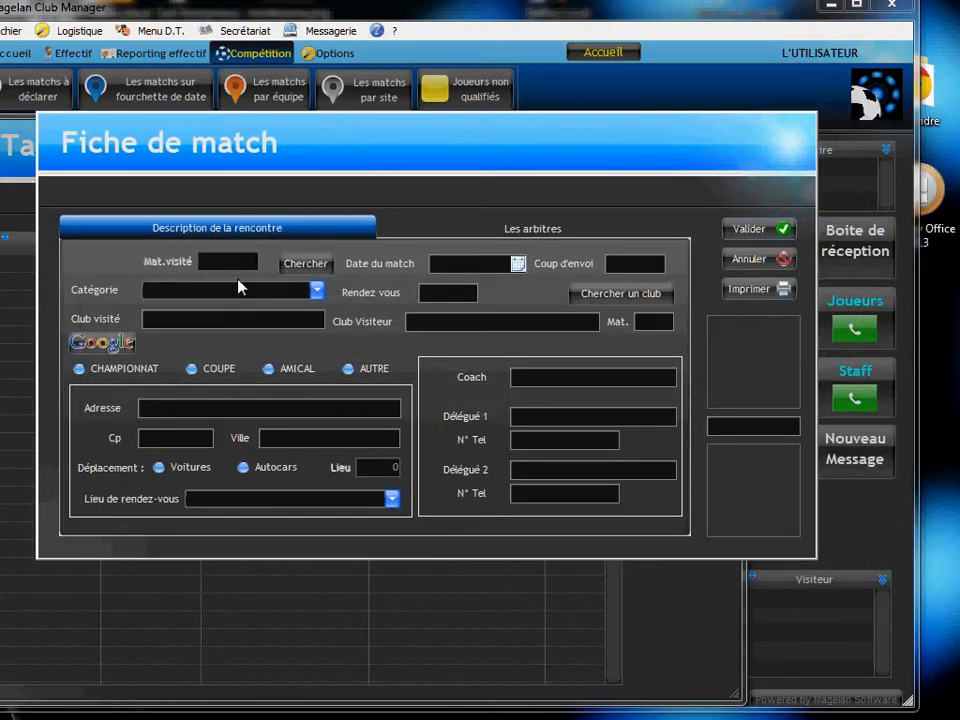
click(317, 291)
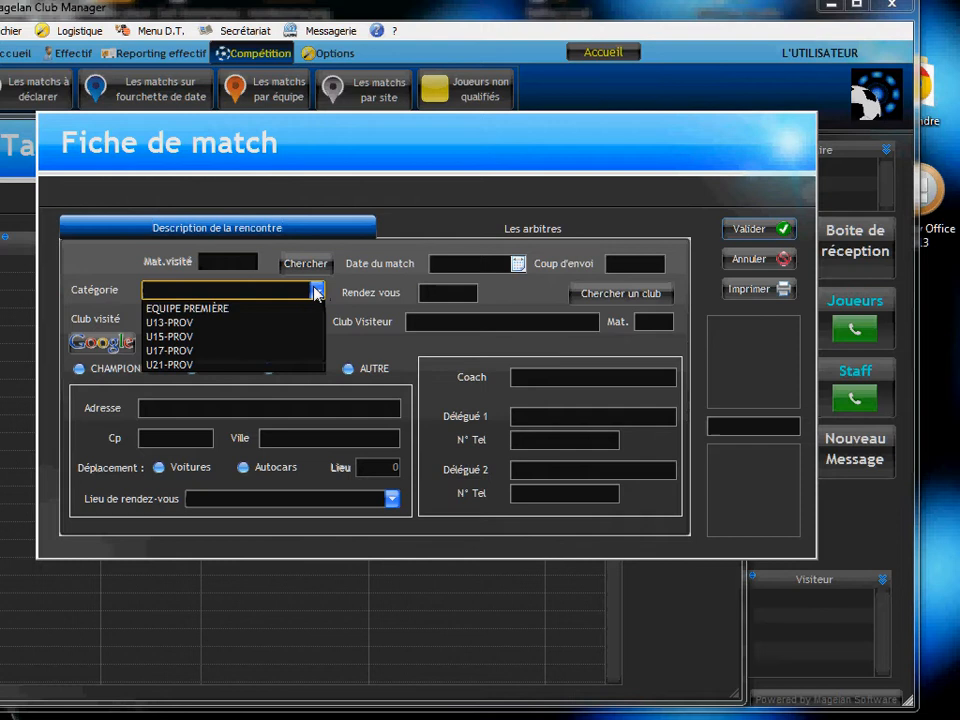
click(186, 323)
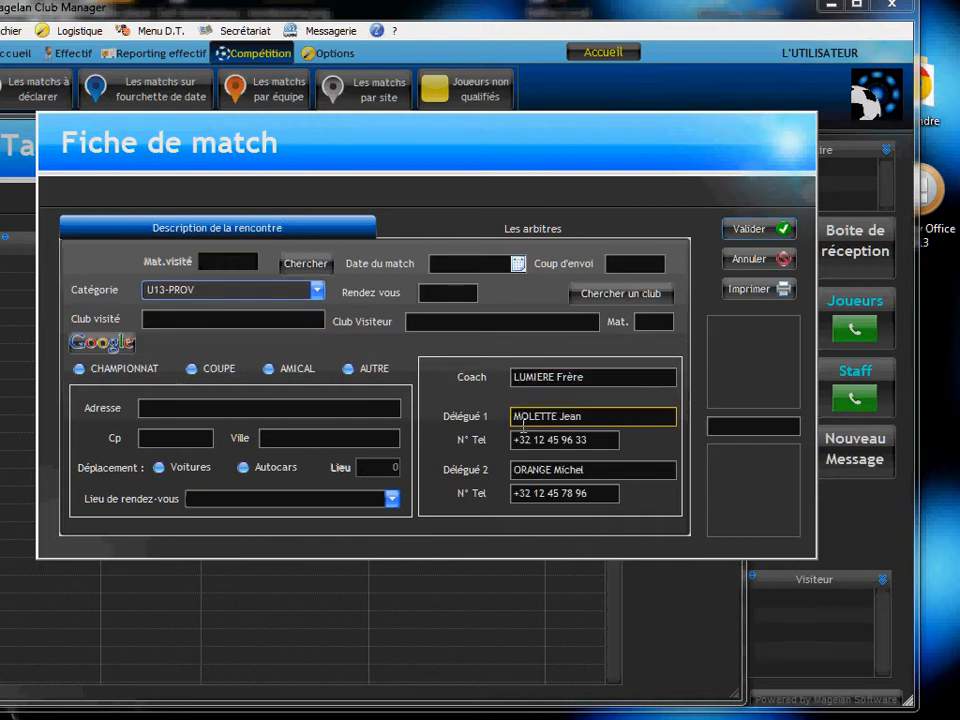
- Search the match address directory for MONS to find the visited club
click(305, 265)
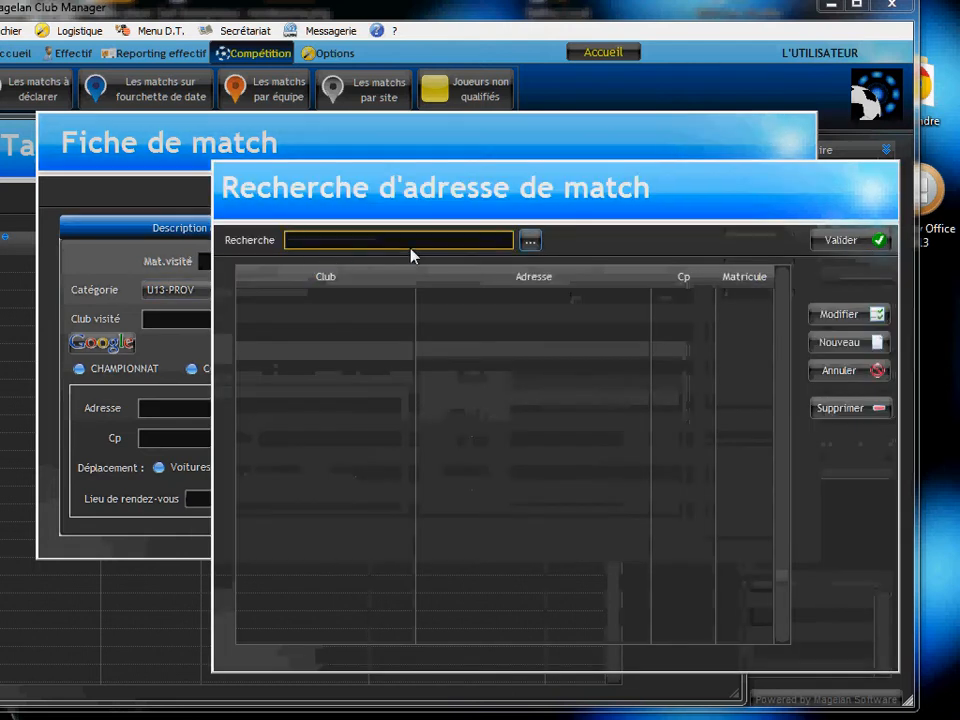
text(MON)
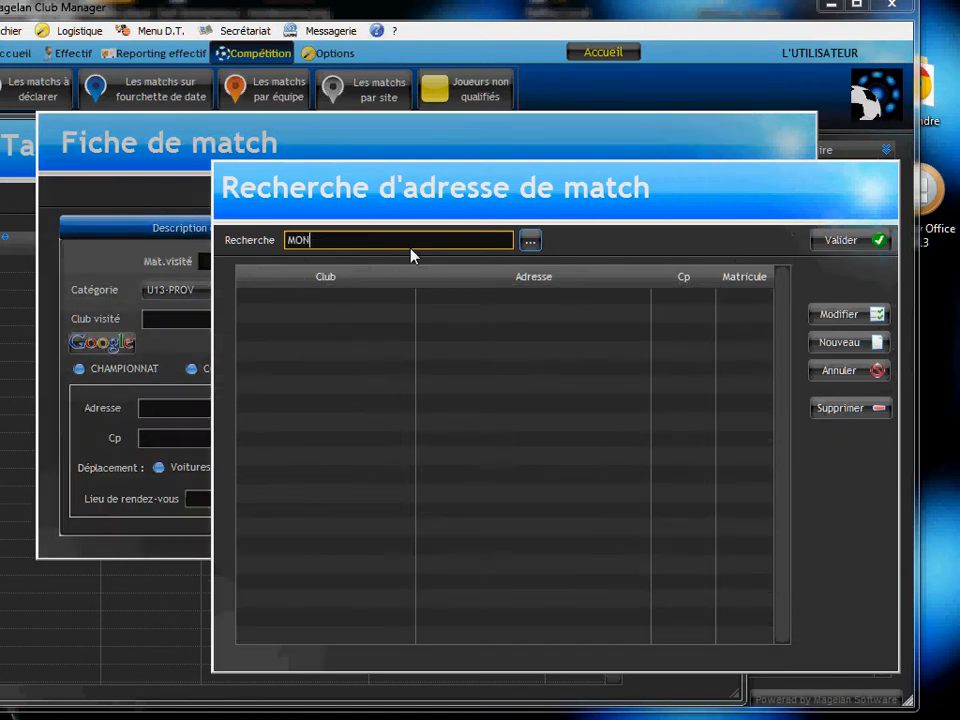
text(S)
click(530, 240)
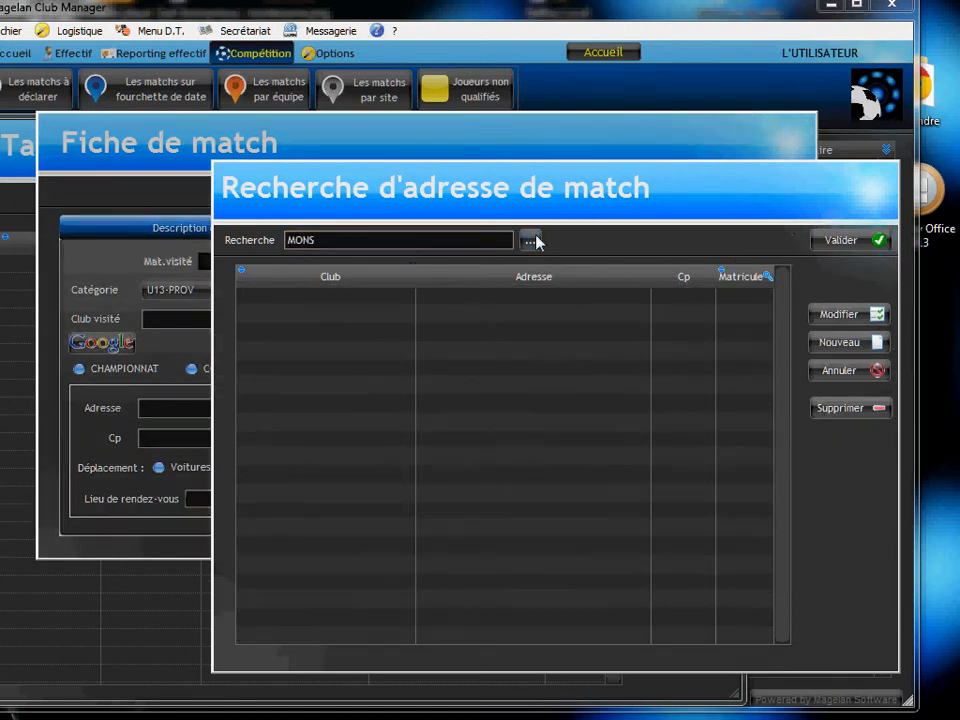
- Search the match address directory for F and choose AS FONTAINOISE as the visited club
double_click(299, 241)
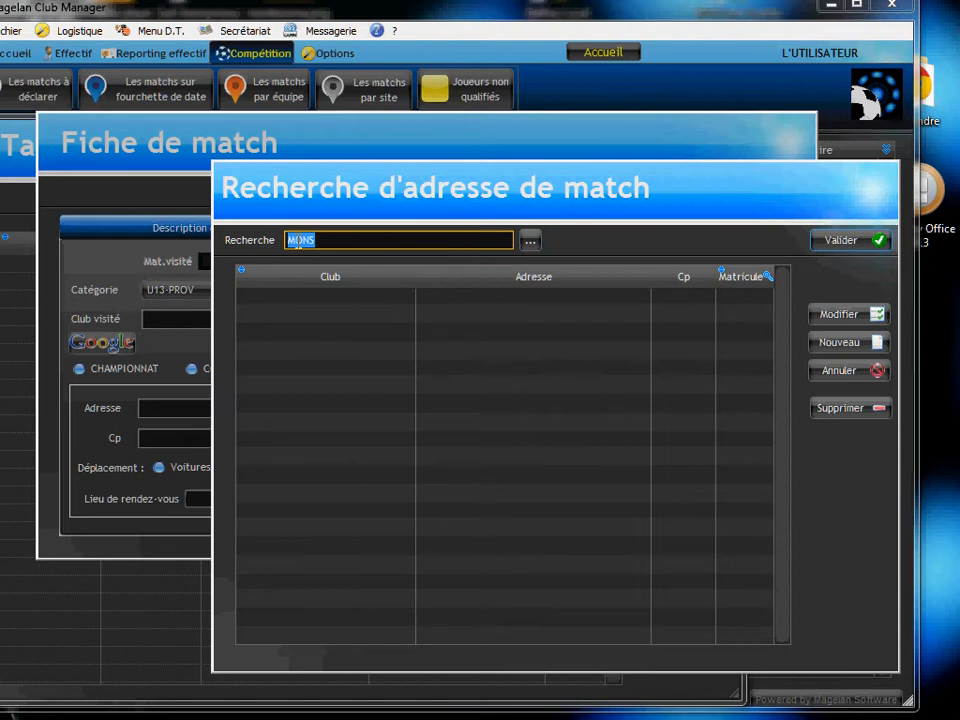
text(F)
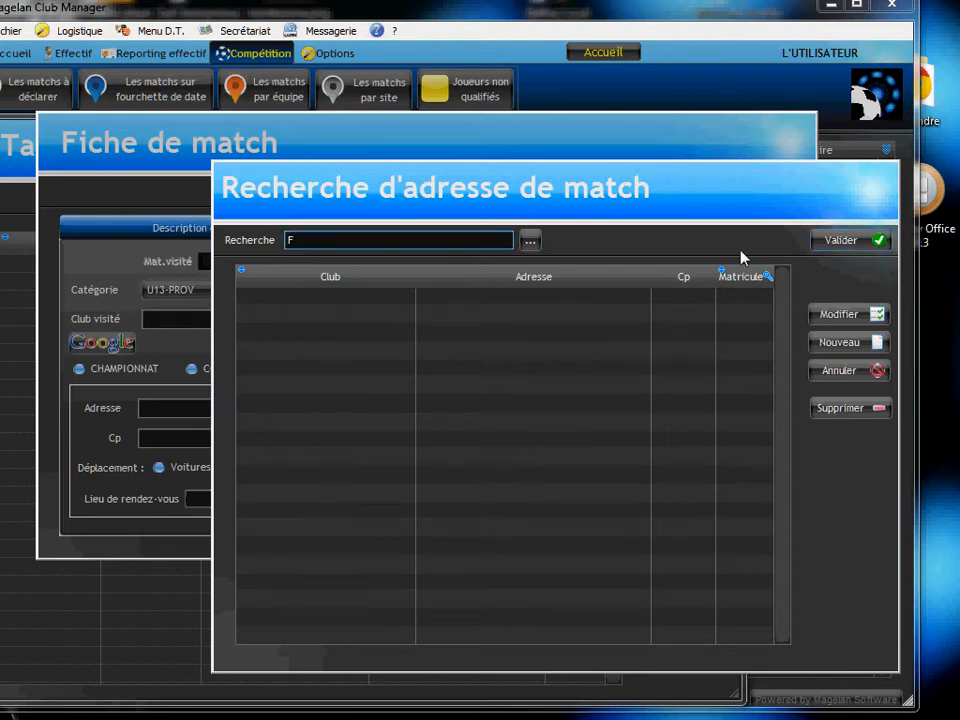
click(529, 242)
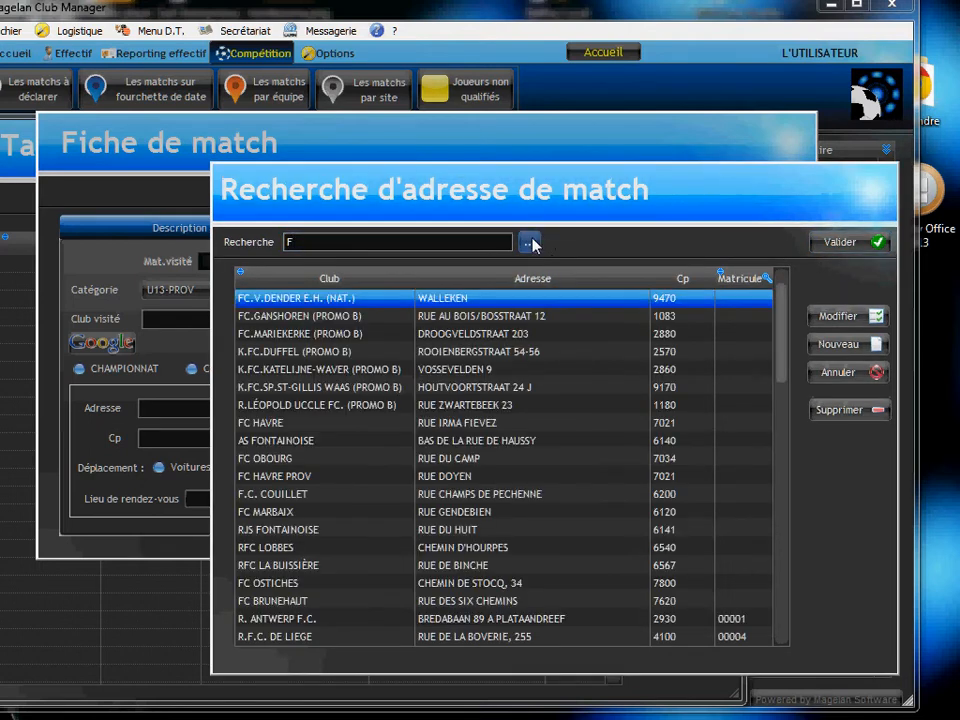
click(265, 445)
double_click(265, 445)
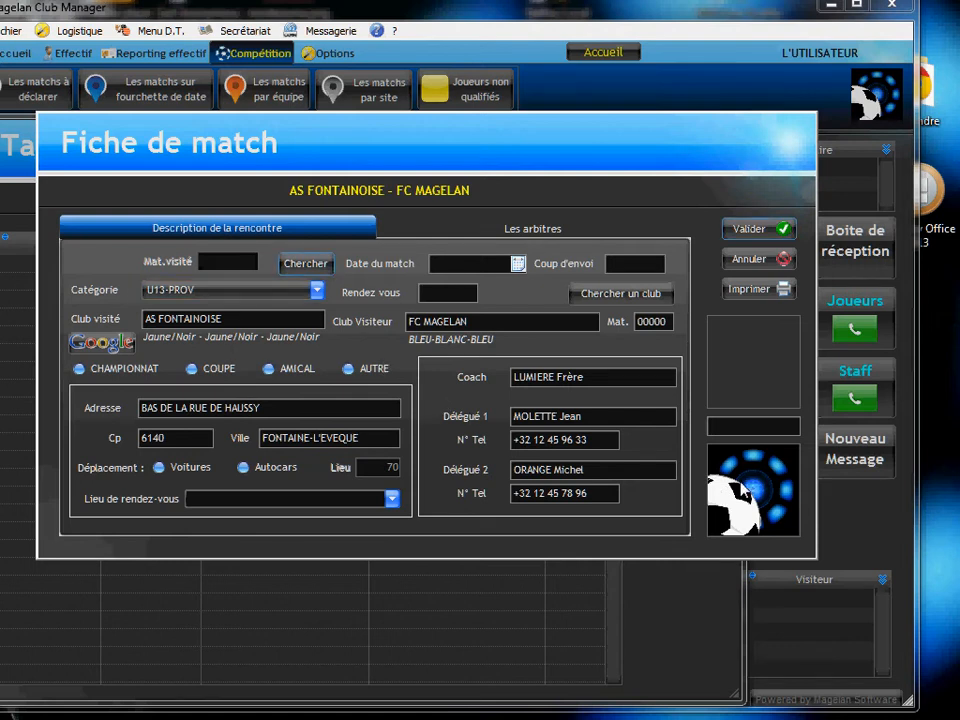
- Replace the visited club with R.F.C. TOURNAI, using its Tournai Expo site entry
click(306, 264)
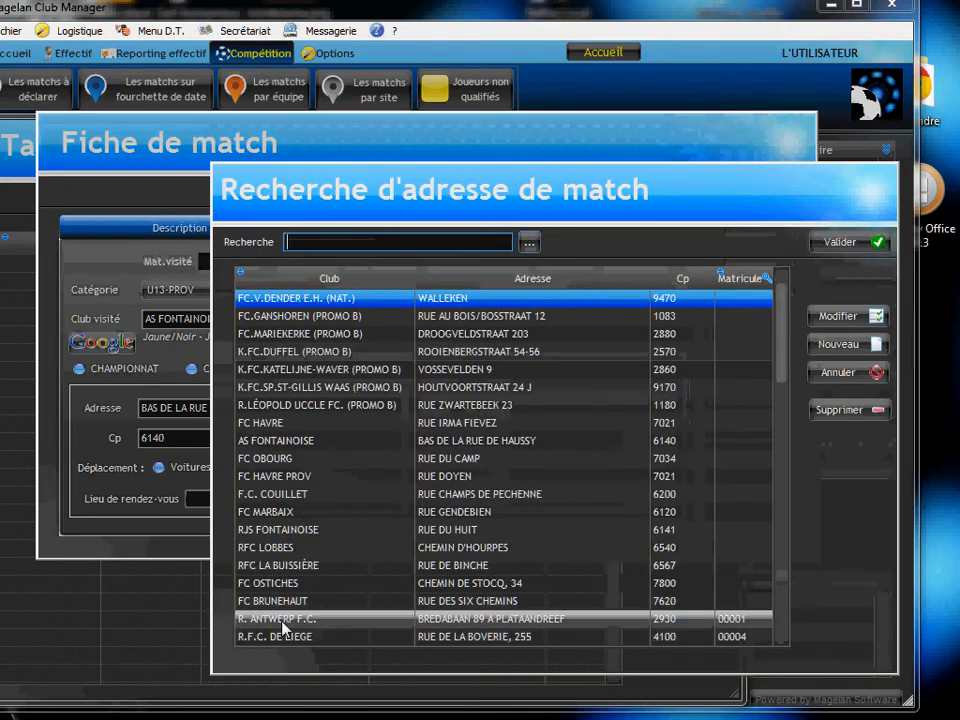
scroll(280, 512, down, 5)
click(274, 459)
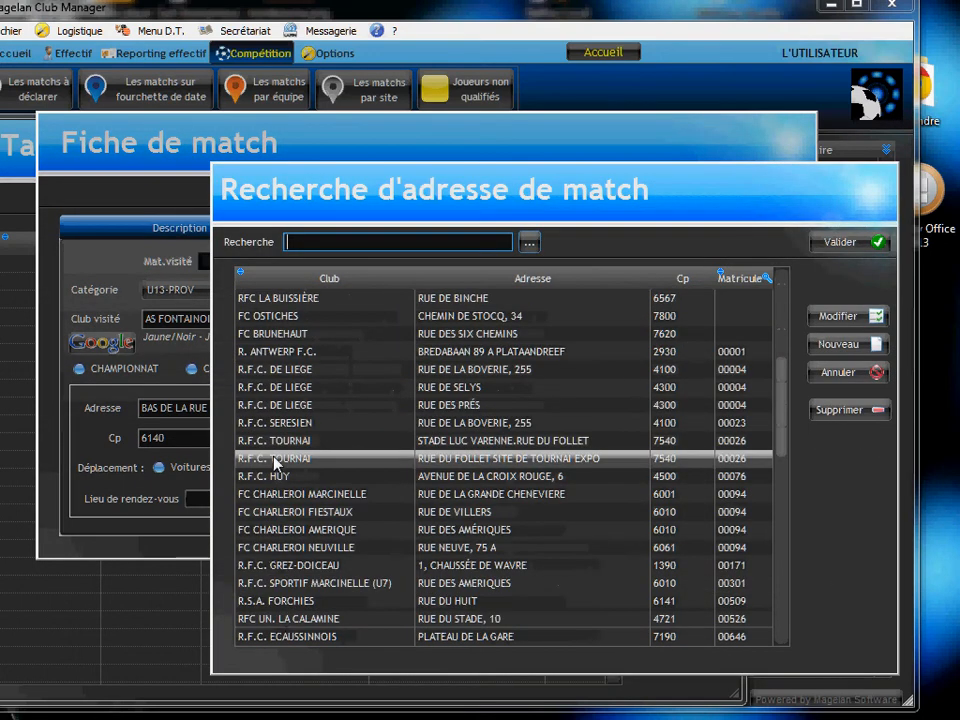
double_click(274, 459)
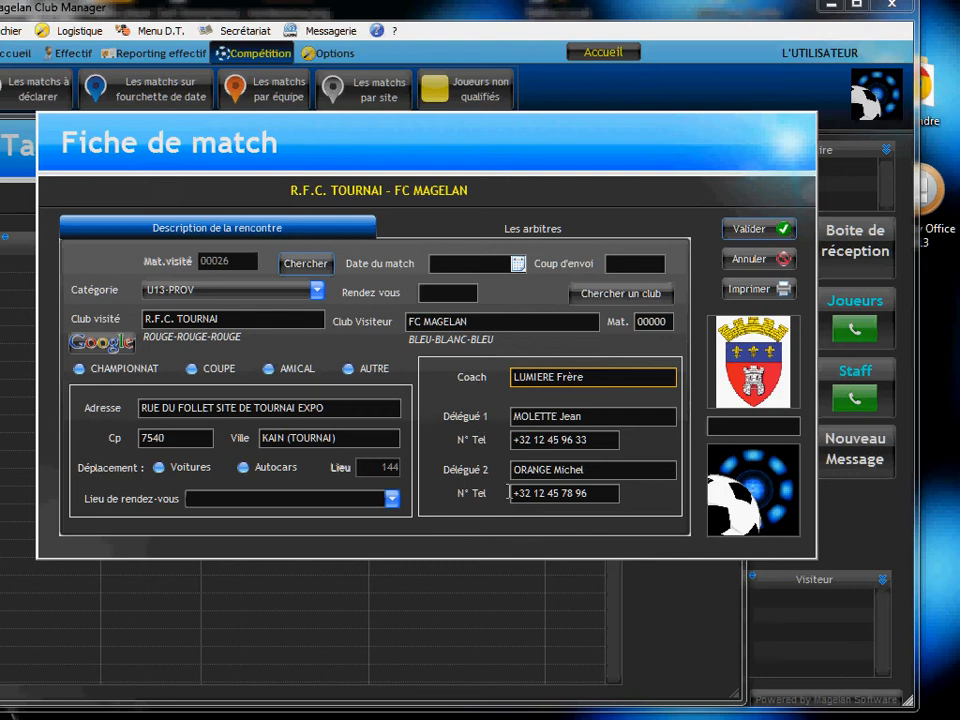
- Set the match date to 24/04/2013, the kick-off to 18:00 and the meeting time to 16:00
click(480, 263)
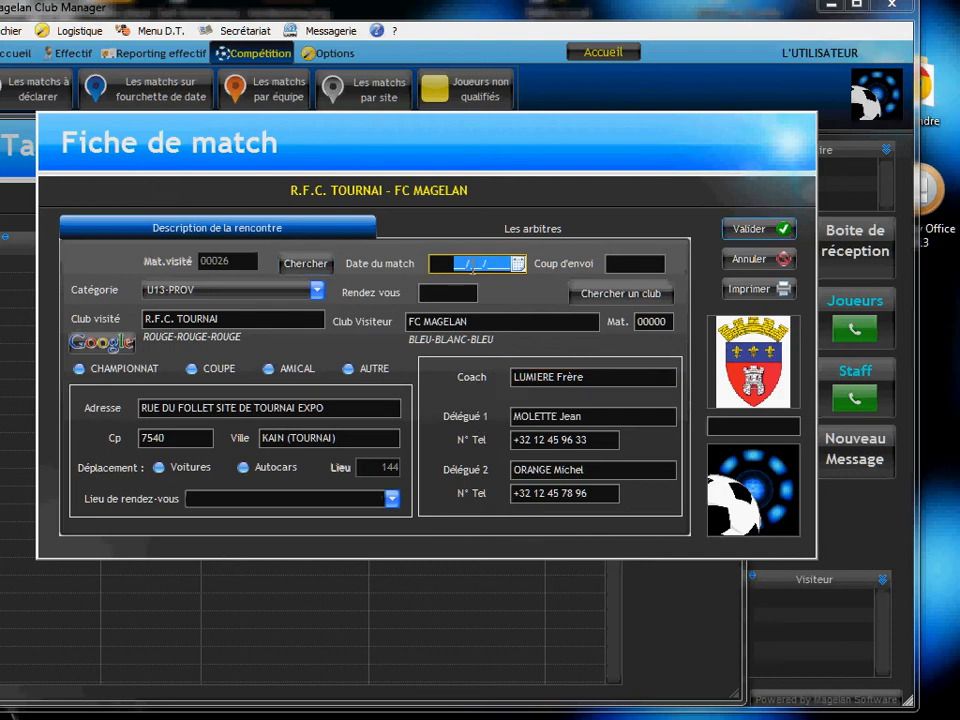
text(24/)
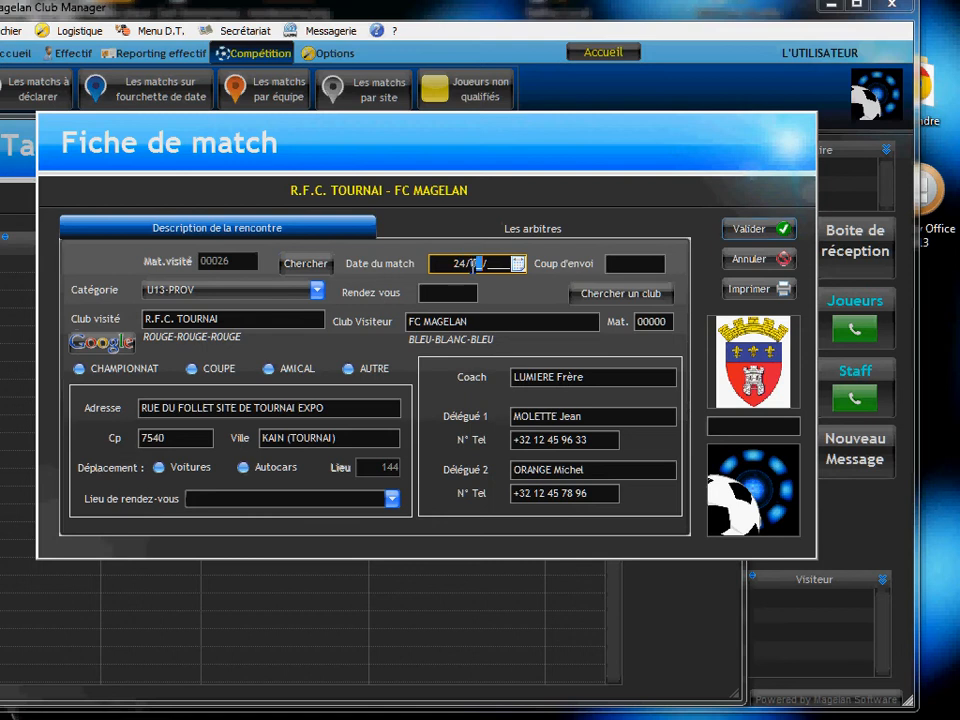
text(04/2013)
click(613, 263)
text(1800)
click(437, 291)
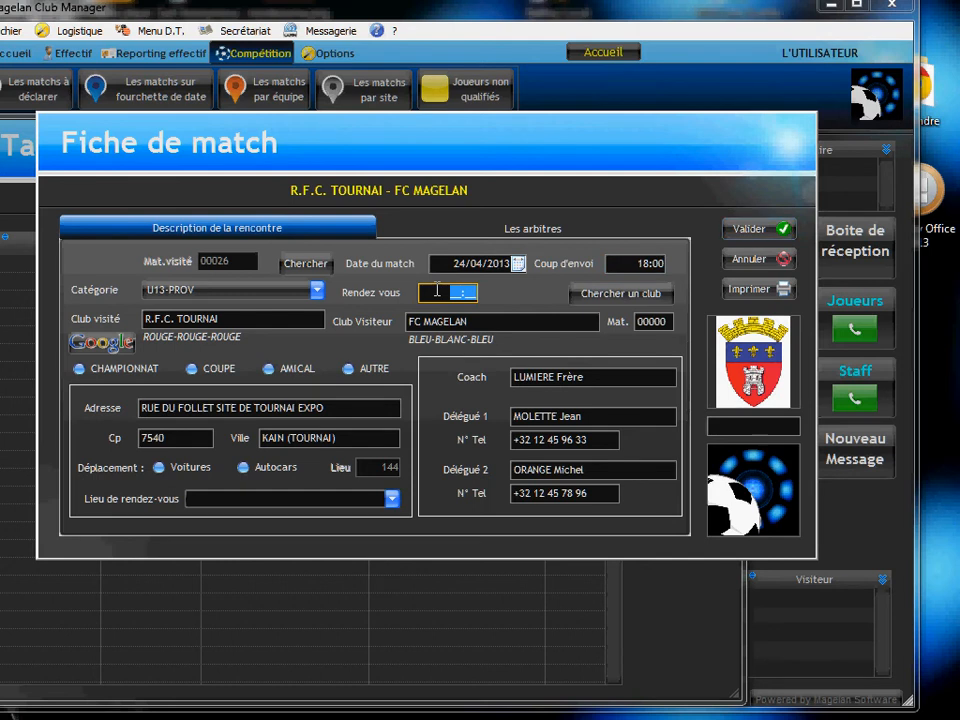
text(16:00)
key(Tab)
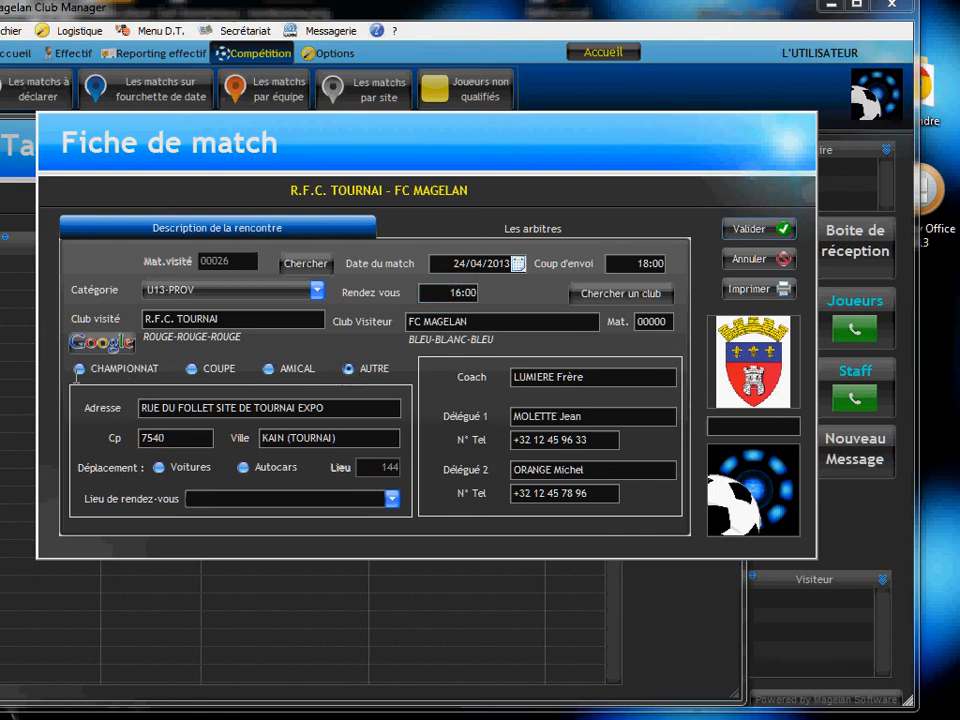
- Set the match type to CHAMPIONNAT, travel to Voitures and meeting place to MON TERRAIN N°1, and save the match
click(78, 369)
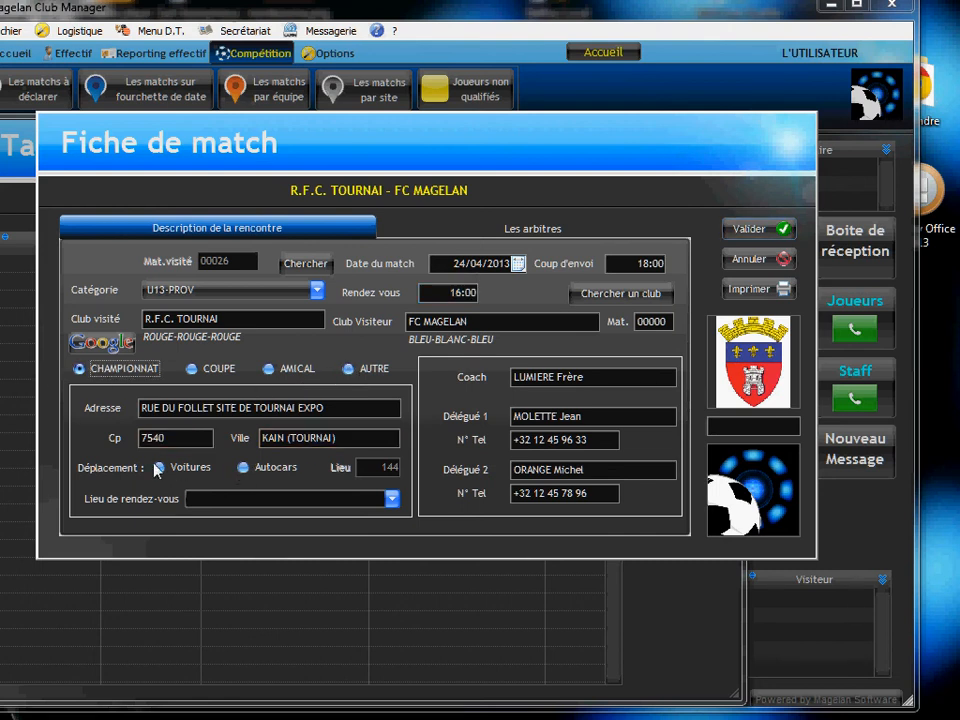
click(160, 468)
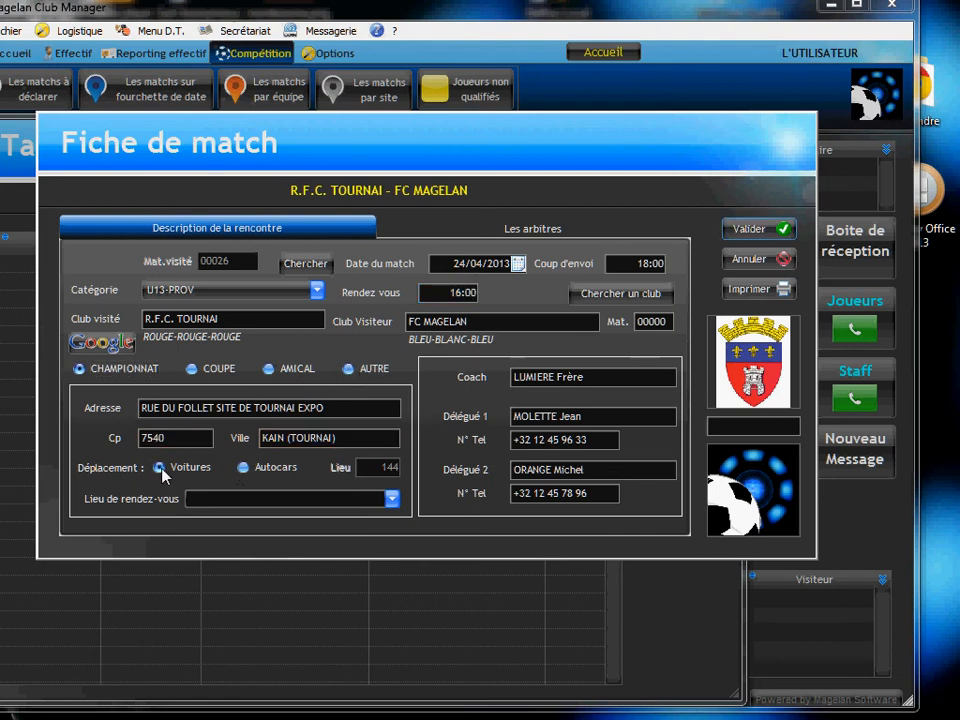
click(283, 499)
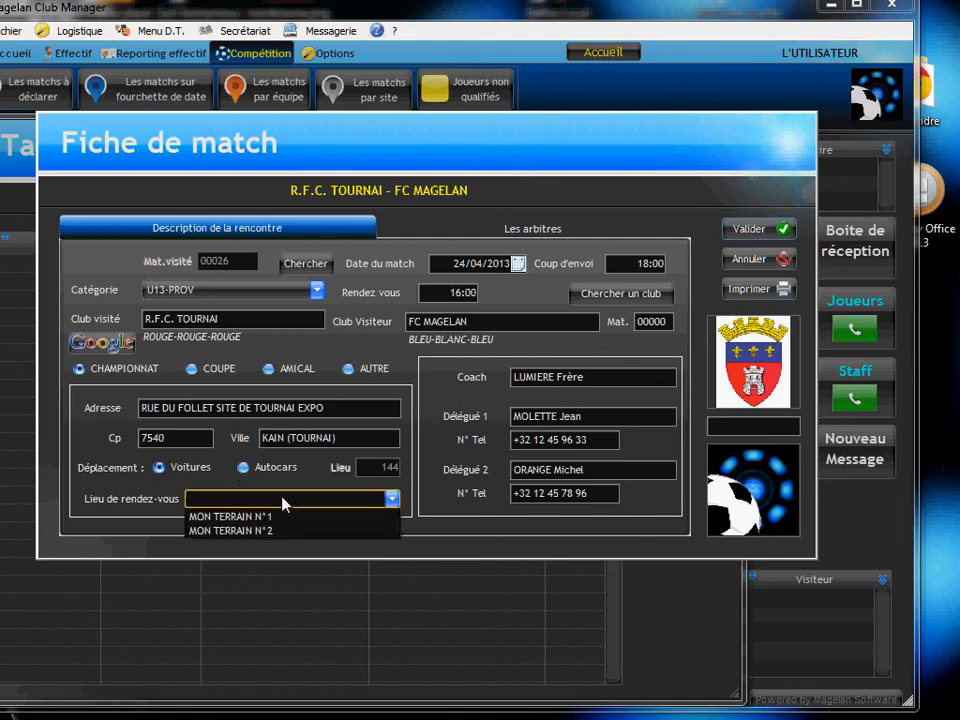
click(228, 518)
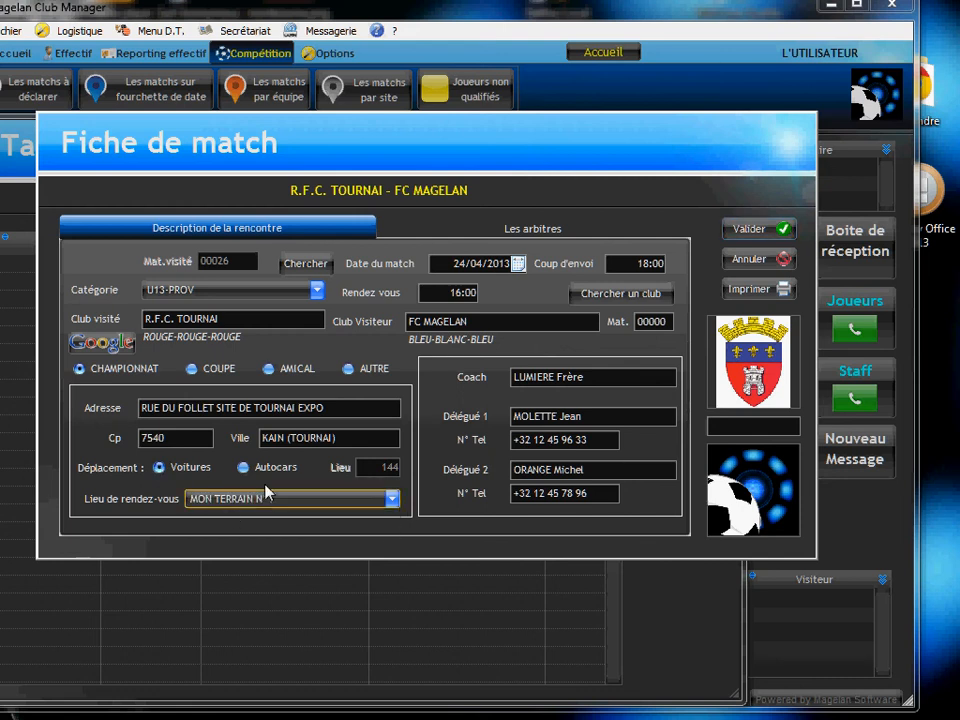
click(739, 231)
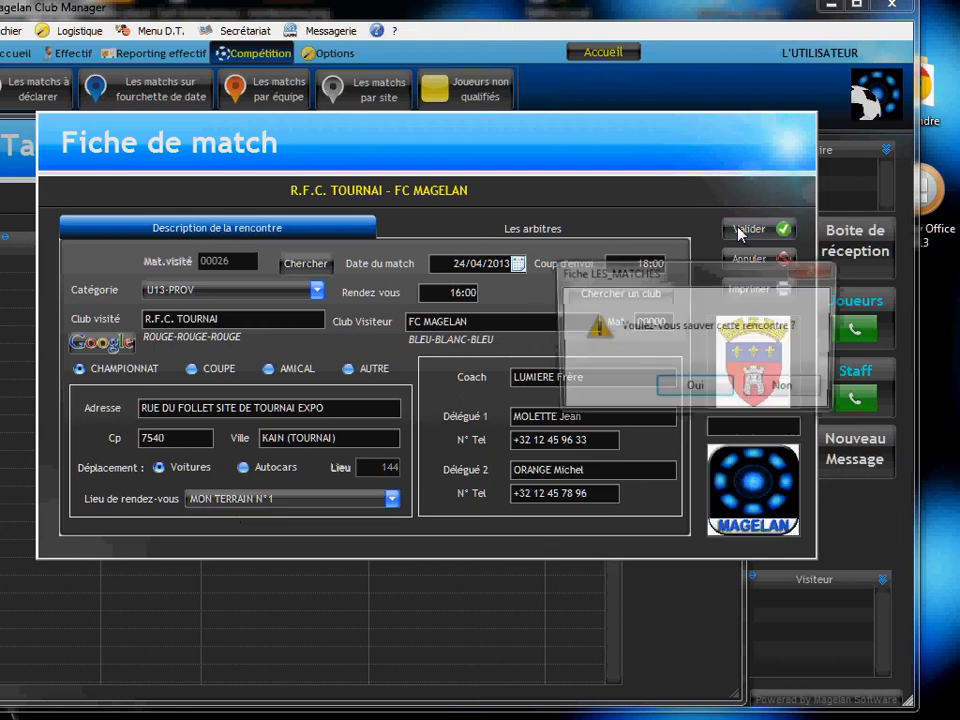
click(690, 389)
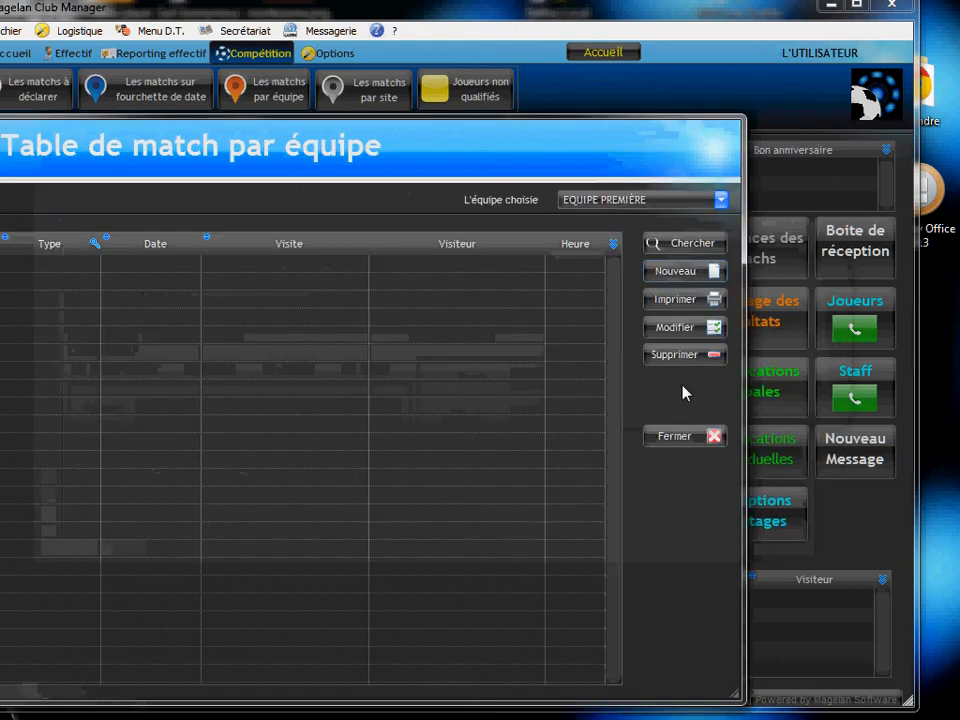
- List the U13-PROV matches to check the match against R.F.C. TOURNAI, and close the table
click(615, 199)
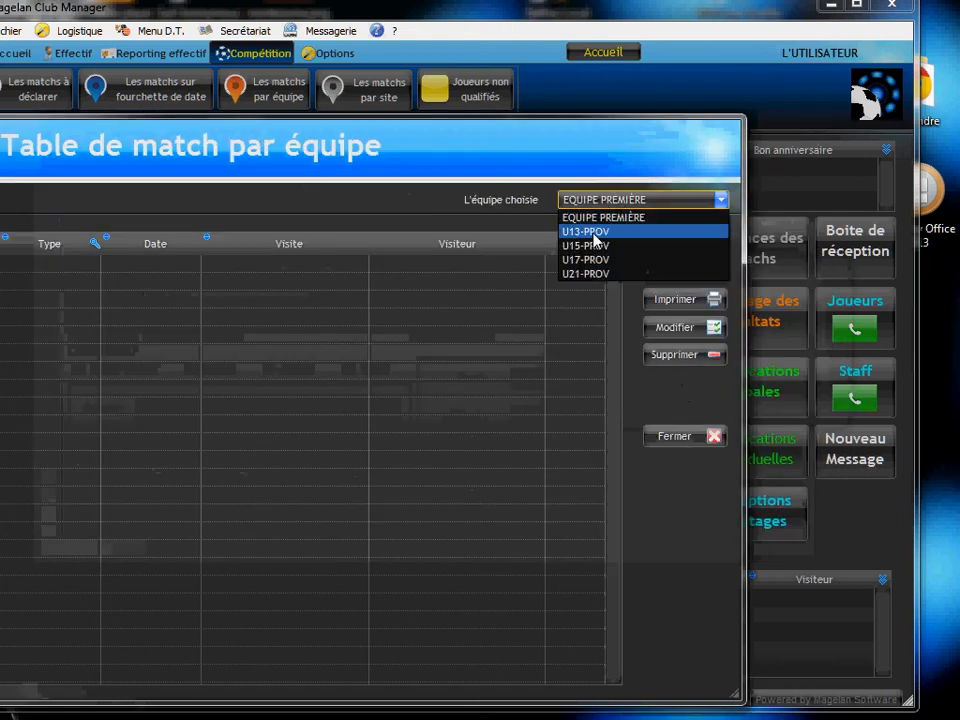
click(597, 238)
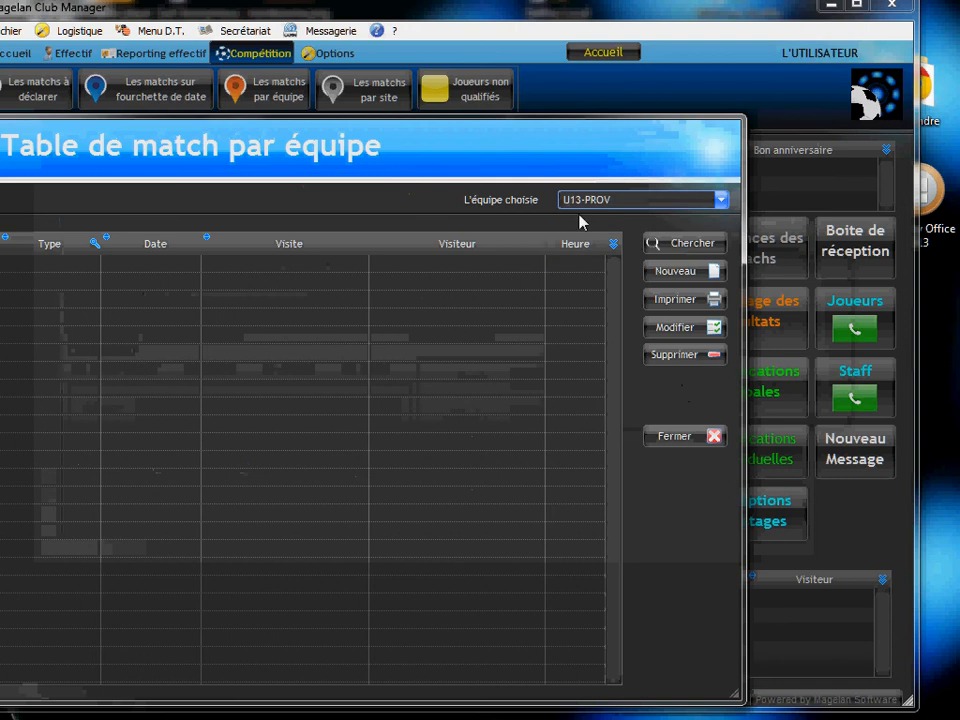
click(668, 243)
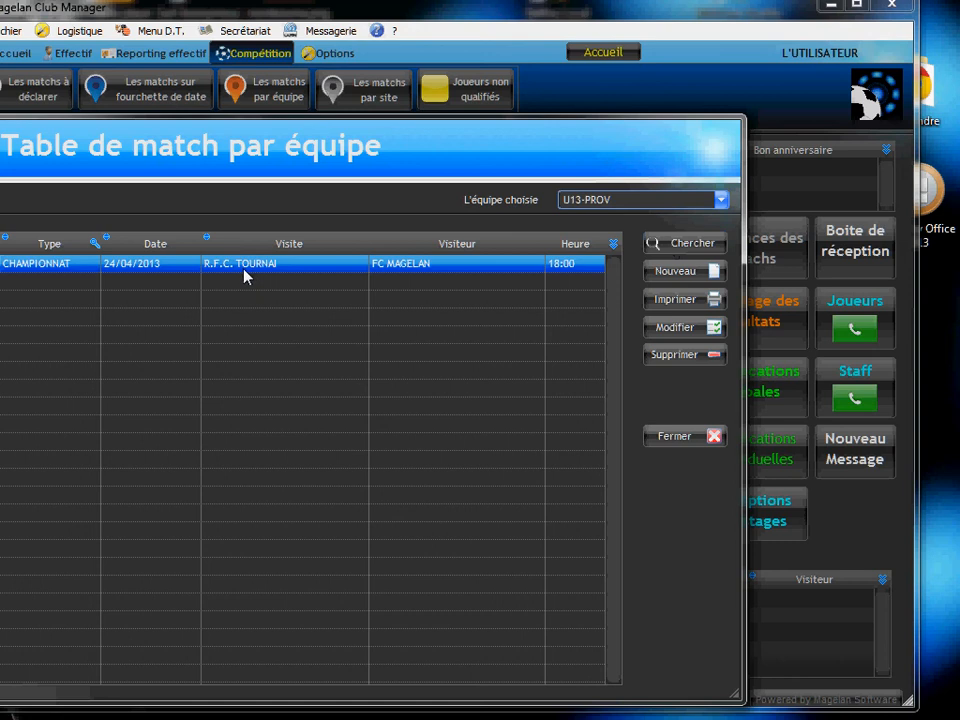
click(678, 442)
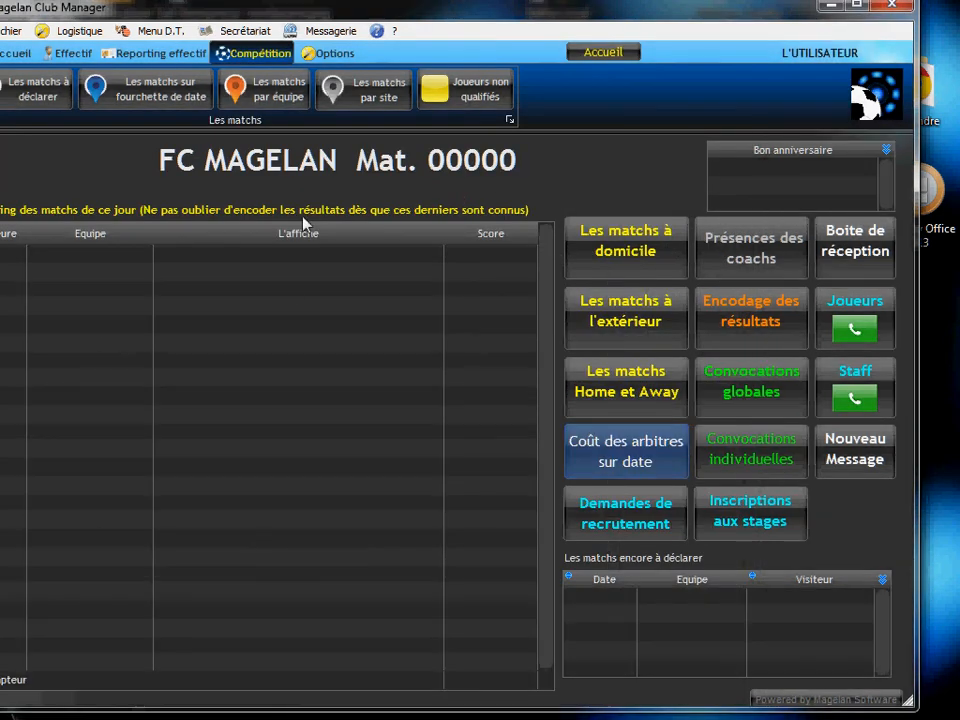
- Generate individual convocations for U13-PROV for the period 24/04/2013 to 24/04/2013, with 1 as the number of convocations
click(733, 462)
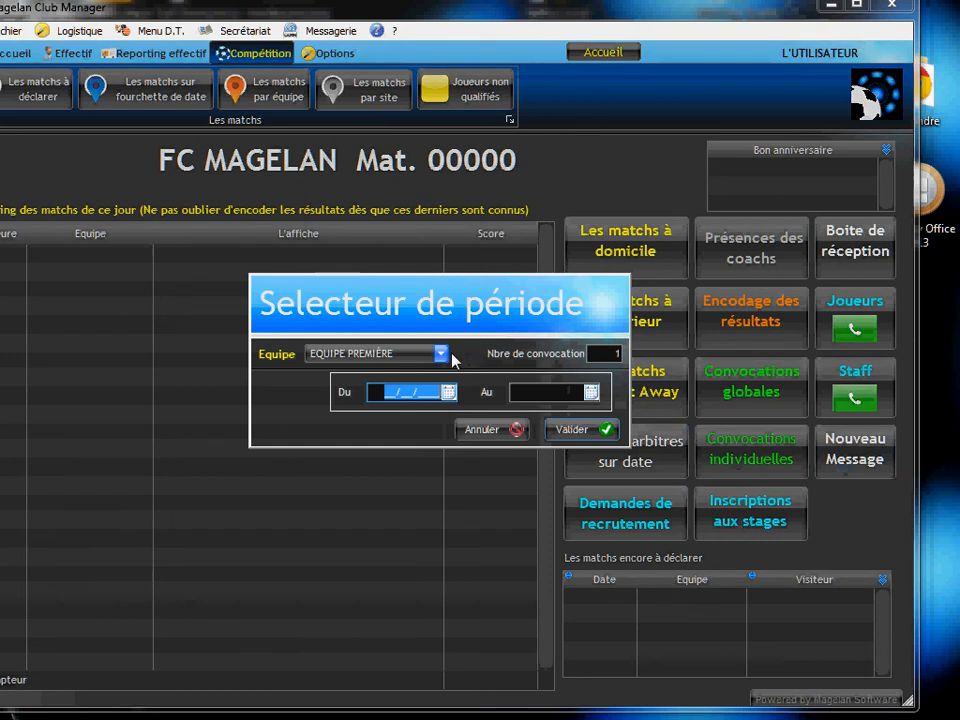
click(445, 354)
click(379, 389)
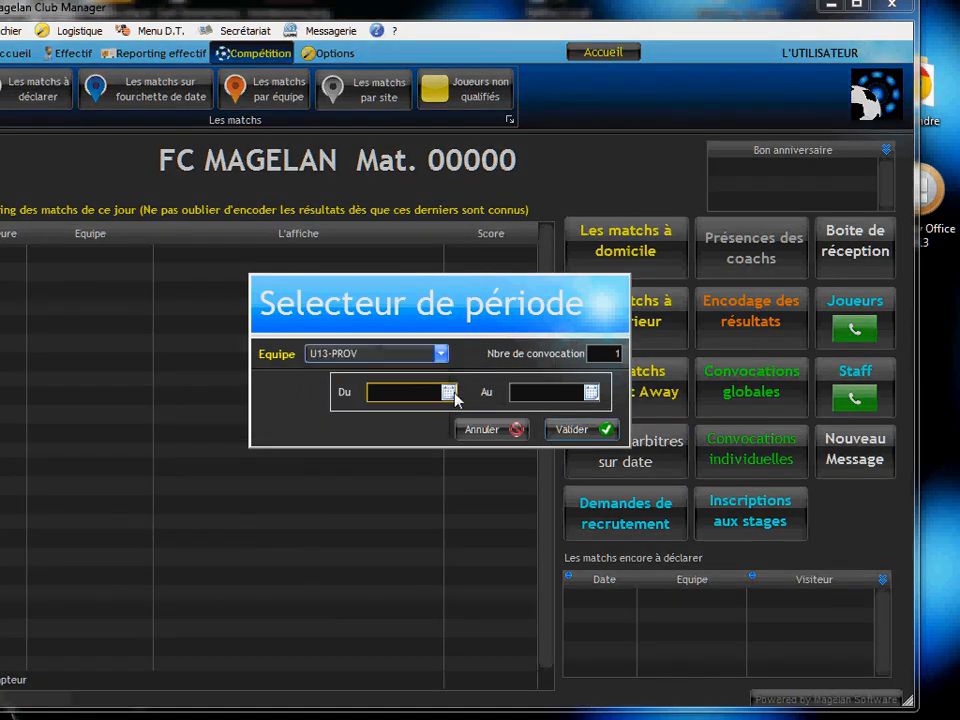
click(446, 392)
text(24042013)
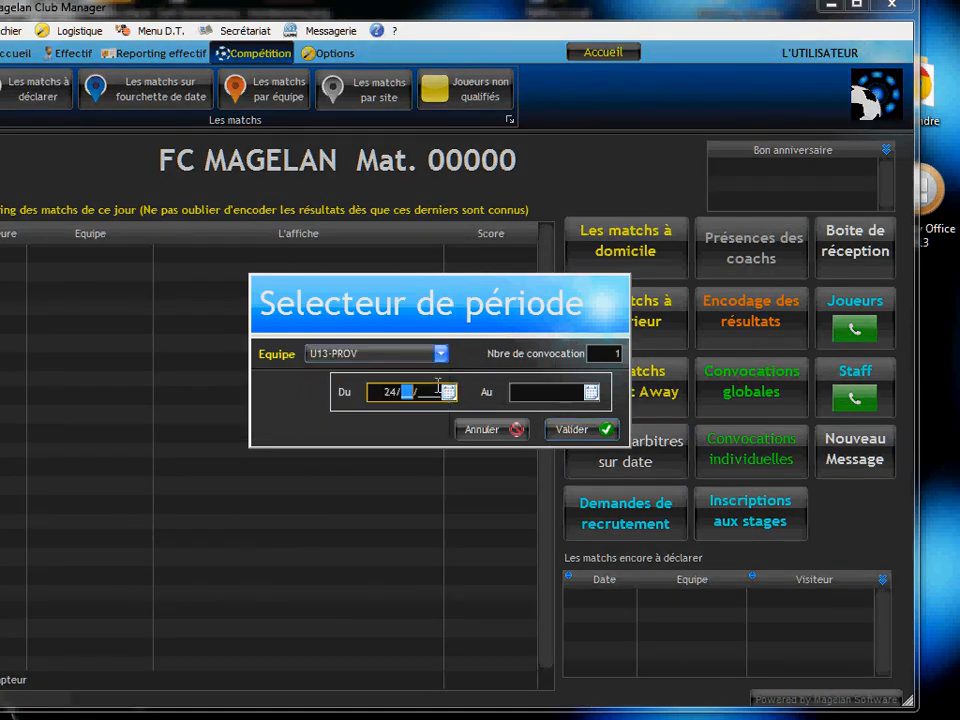
click(527, 392)
text(24/04/2013)
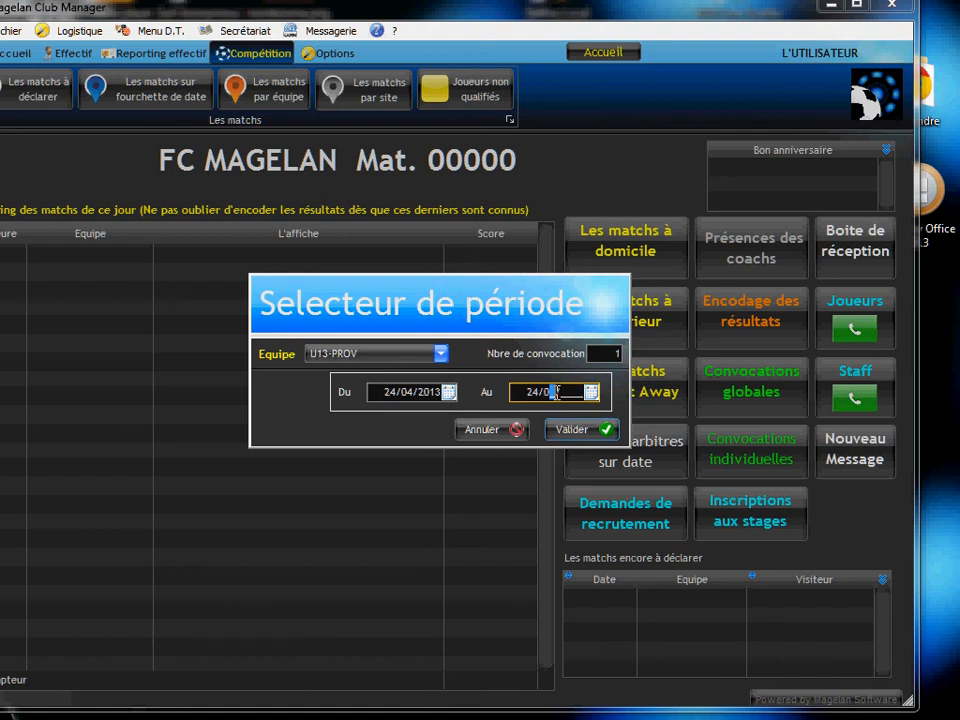
click(606, 354)
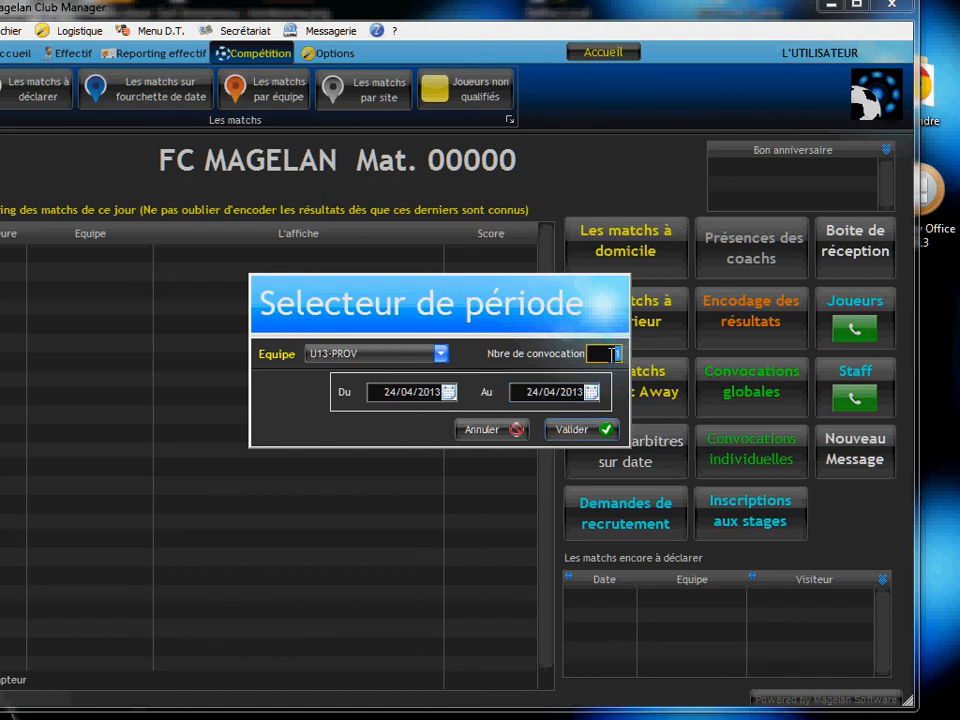
click(568, 430)
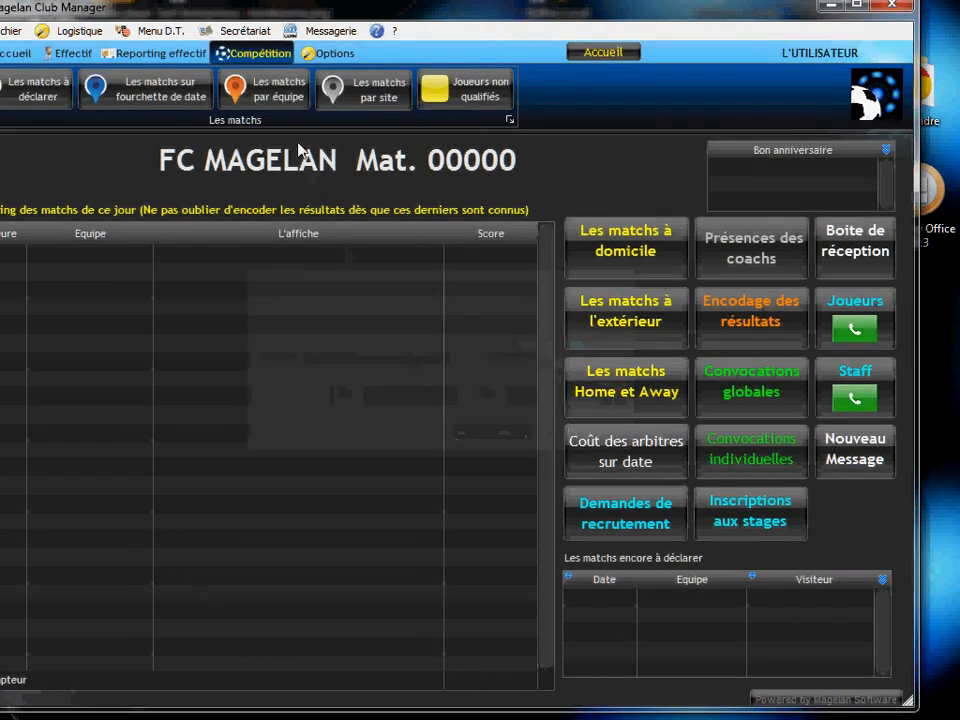